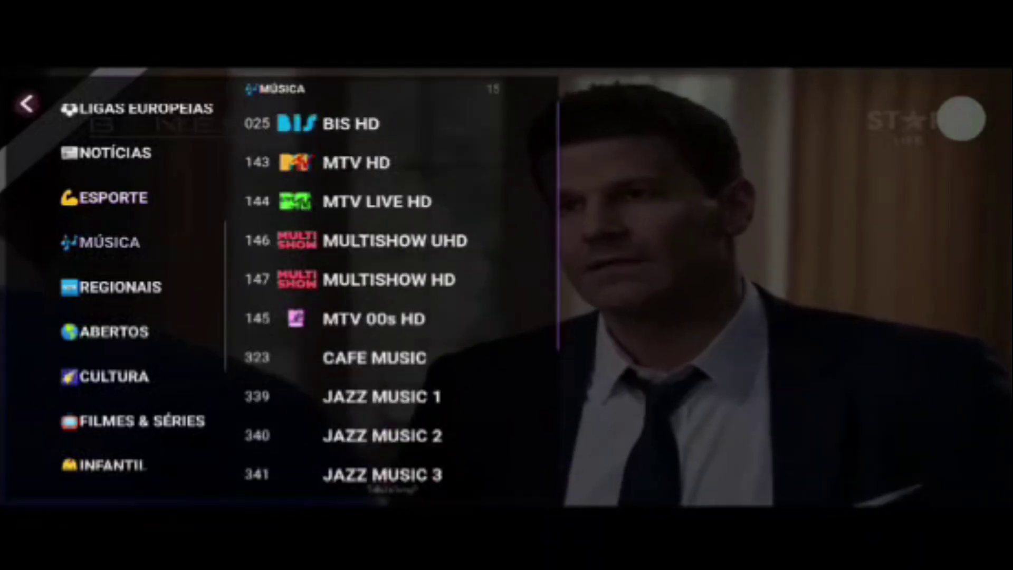
Scroll through the MÚSICA, REGIONAIS, ABERTOS and CULTURA channel lists in turn.
{"action": "scroll", "coordinate": [369, 290], "scroll_direction": "down", "scroll_amount": 3}
{"action": "scroll", "coordinate": [369, 290], "scroll_direction": "up", "scroll_amount": 3}
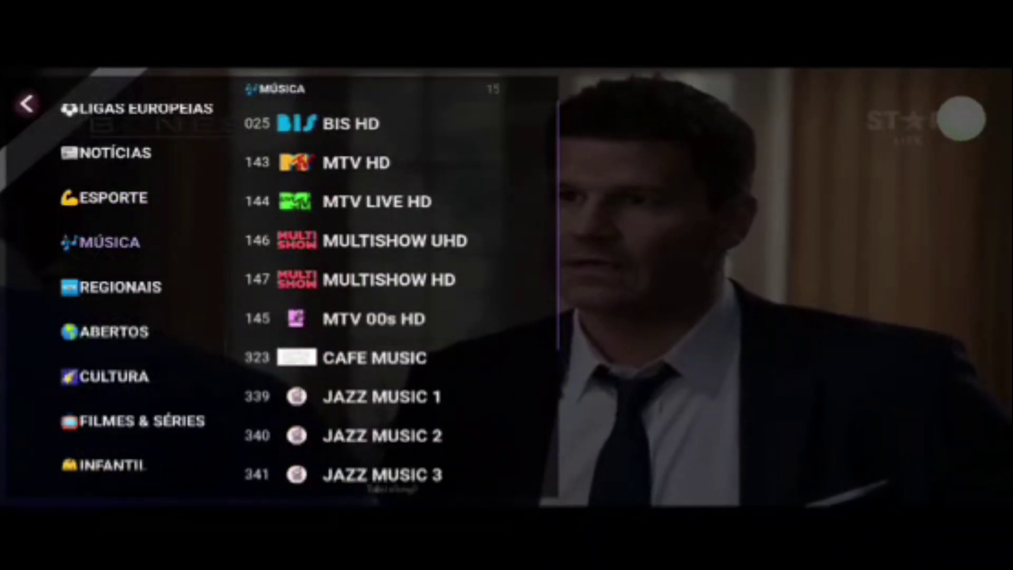
{"action": "scroll", "coordinate": [369, 291], "scroll_direction": "down", "scroll_amount": 3}
{"action": "left_click", "coordinate": [121, 287]}
{"action": "scroll", "coordinate": [390, 290], "scroll_direction": "down", "scroll_amount": 10}
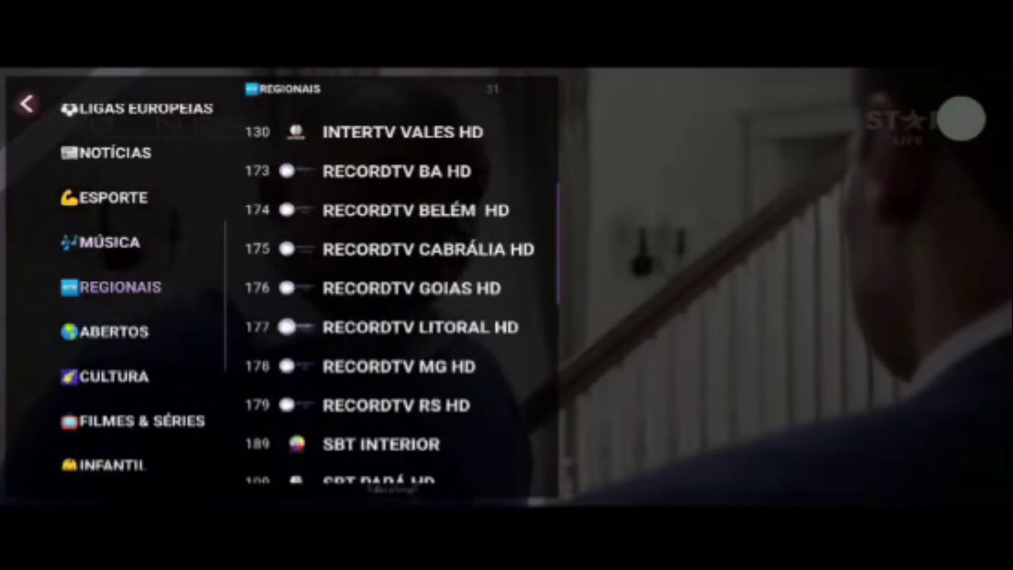
{"action": "scroll", "coordinate": [391, 290], "scroll_direction": "up", "scroll_amount": 10}
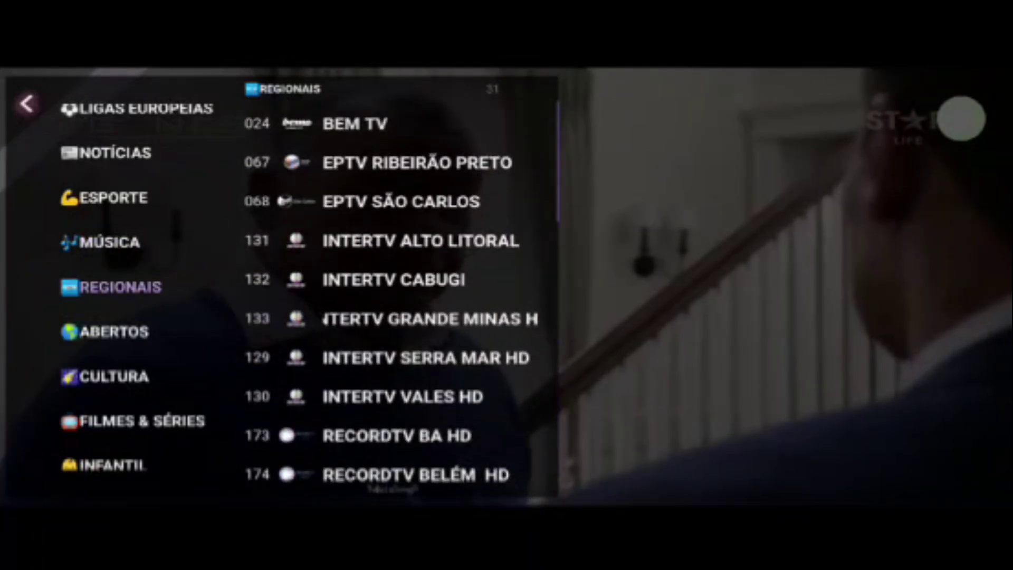
{"action": "scroll", "coordinate": [390, 290], "scroll_direction": "down", "scroll_amount": 5}
{"action": "left_click", "coordinate": [114, 331]}
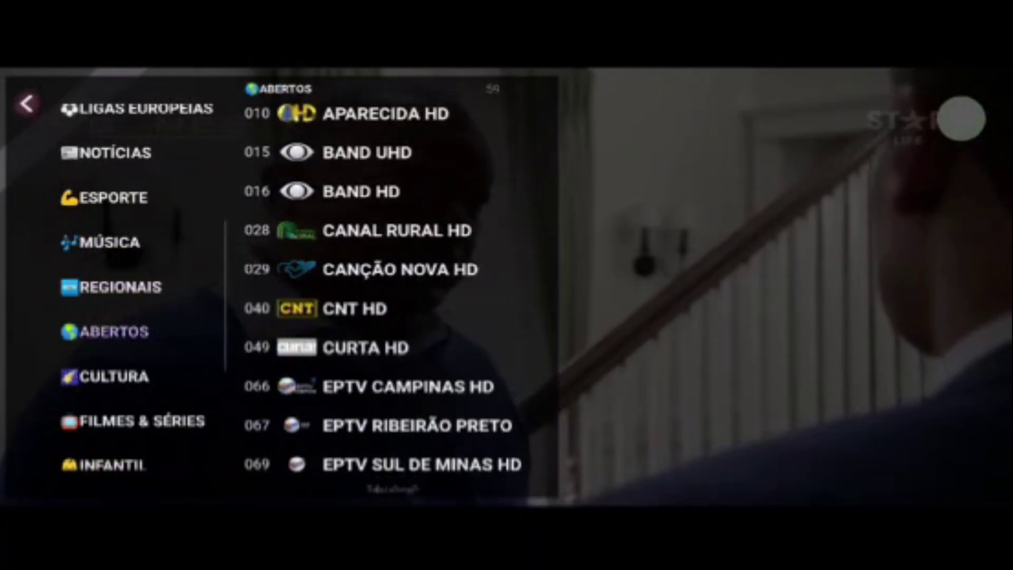
{"action": "scroll", "coordinate": [391, 290], "scroll_direction": "down", "scroll_amount": 6}
{"action": "scroll", "coordinate": [390, 290], "scroll_direction": "down", "scroll_amount": 7}
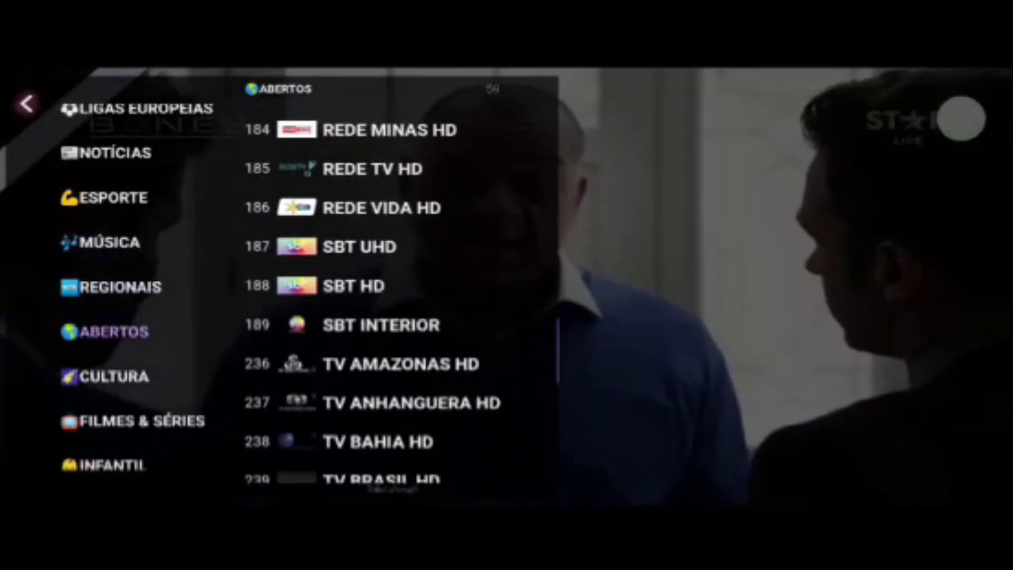
{"action": "left_click", "coordinate": [114, 376]}
{"action": "scroll", "coordinate": [390, 290], "scroll_direction": "down", "scroll_amount": 5}
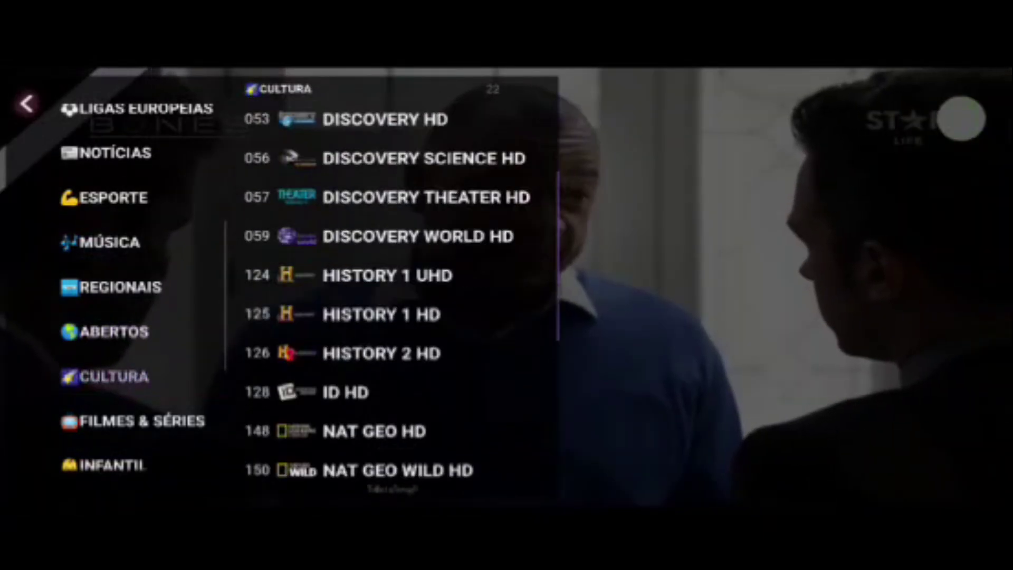
Browse the FILMES & SÉRIES, INFANTIL and ENTRETENIMENTO channel lists.
{"action": "left_click", "coordinate": [141, 420]}
{"action": "scroll", "coordinate": [390, 290], "scroll_direction": "down", "scroll_amount": 15}
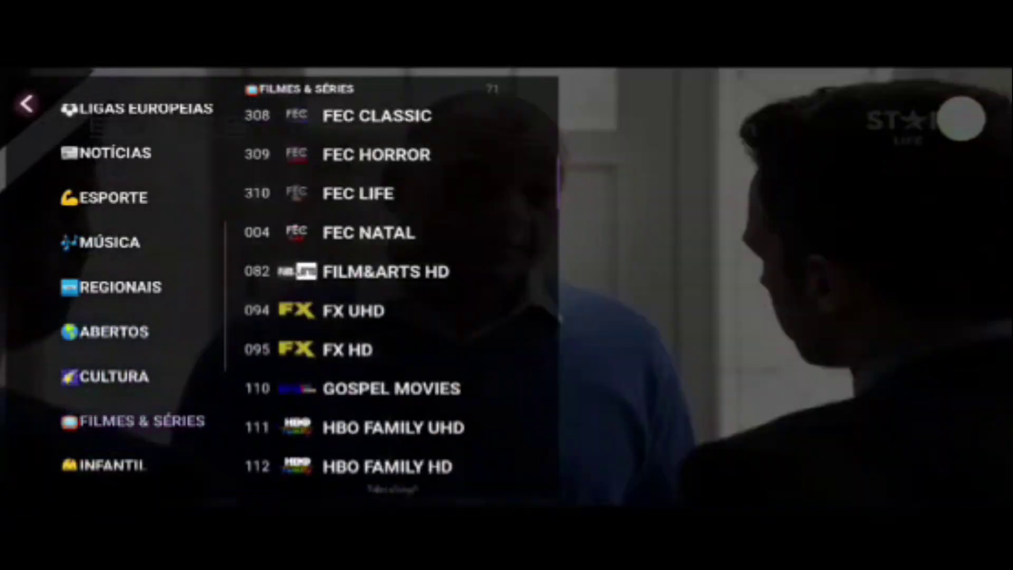
{"action": "scroll", "coordinate": [390, 290], "scroll_direction": "down", "scroll_amount": 7}
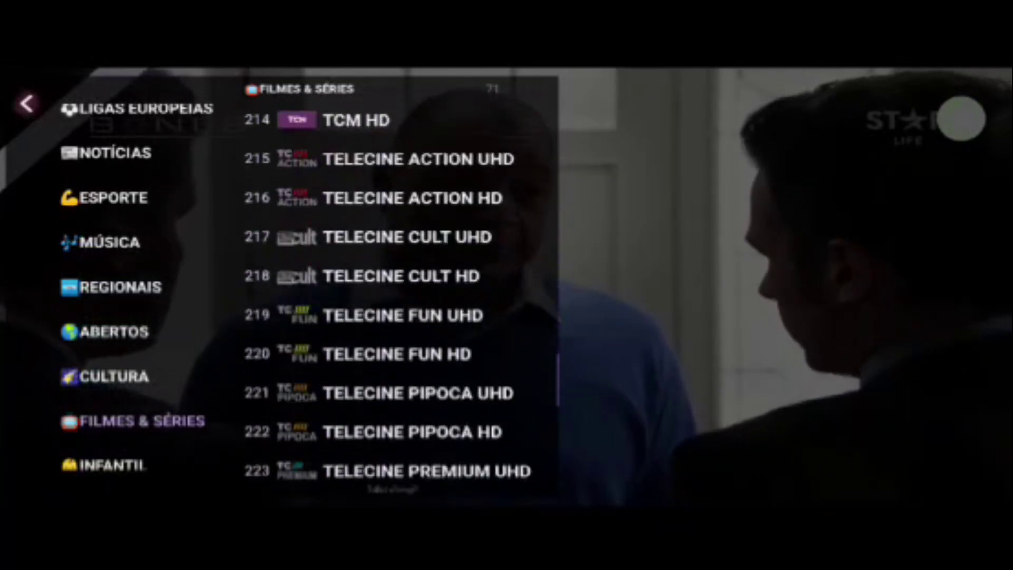
{"action": "scroll", "coordinate": [137, 290], "scroll_direction": "down", "scroll_amount": 2}
{"action": "scroll", "coordinate": [137, 290], "scroll_direction": "down", "scroll_amount": 1}
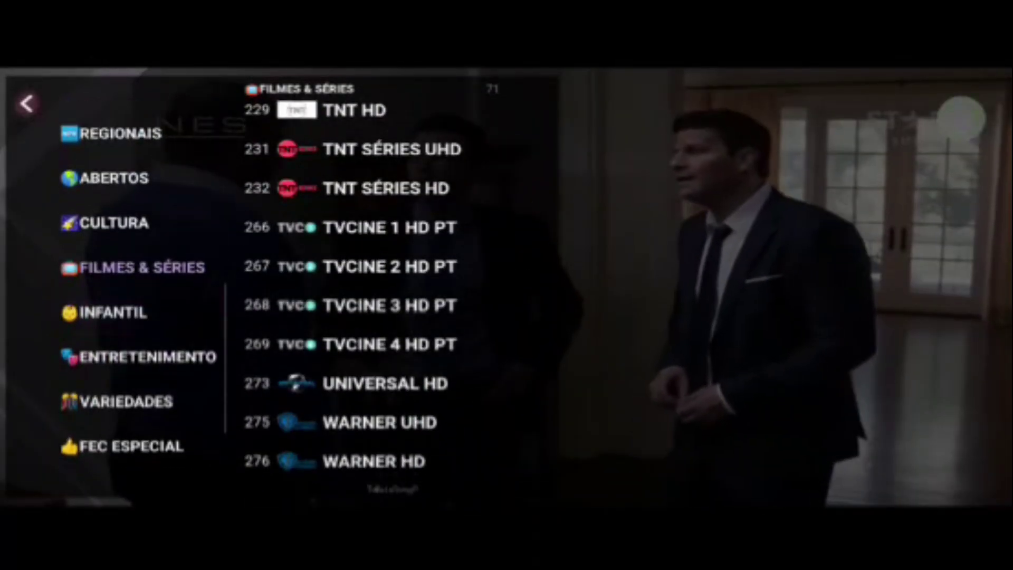
{"action": "left_click", "coordinate": [110, 312]}
{"action": "scroll", "coordinate": [390, 290], "scroll_direction": "down", "scroll_amount": 6}
{"action": "scroll", "coordinate": [390, 291], "scroll_direction": "down", "scroll_amount": 4}
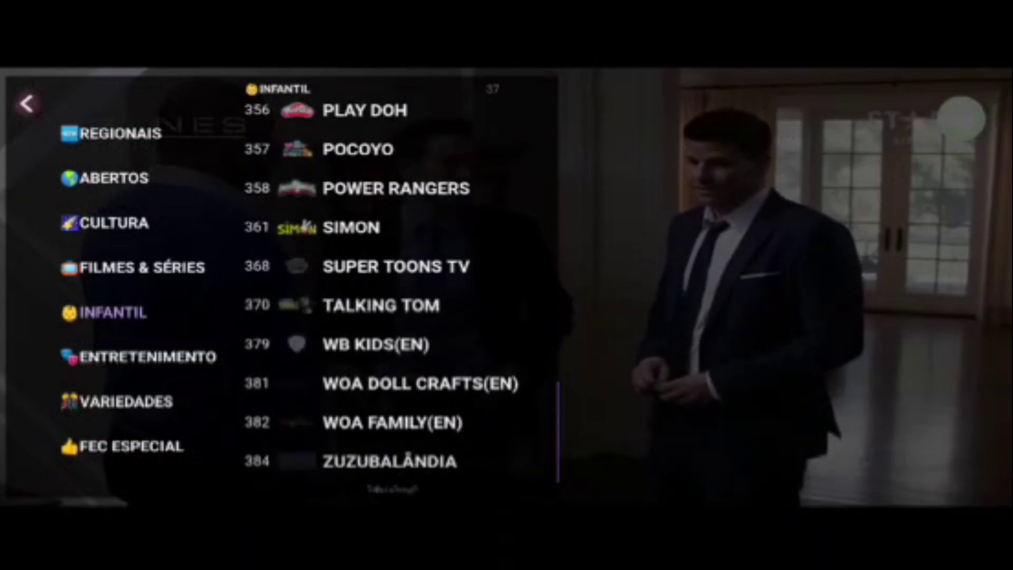
{"action": "left_click", "coordinate": [147, 356]}
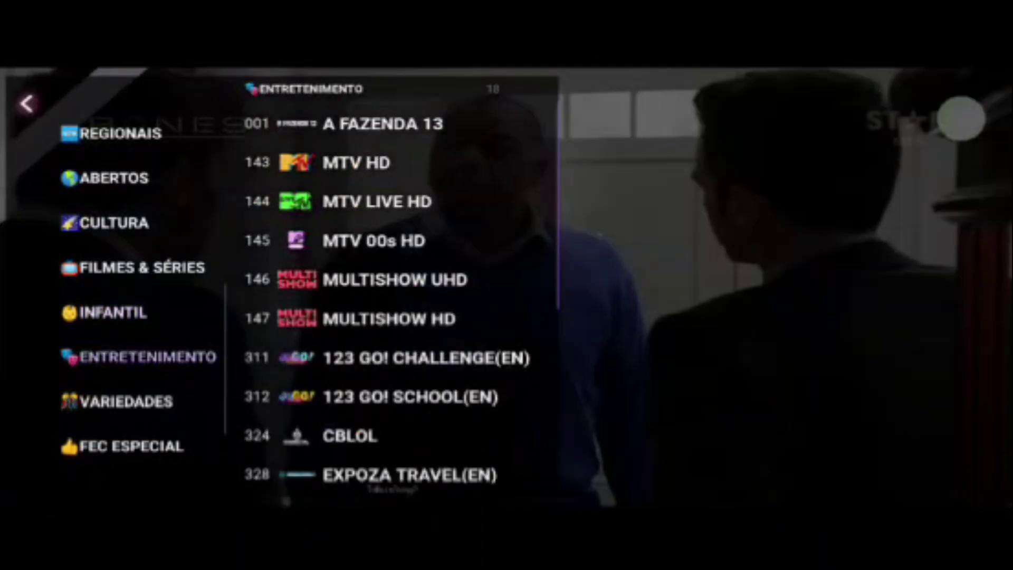
{"action": "scroll", "coordinate": [390, 290], "scroll_direction": "down", "scroll_amount": 7}
{"action": "scroll", "coordinate": [390, 290], "scroll_direction": "down", "scroll_amount": 1}
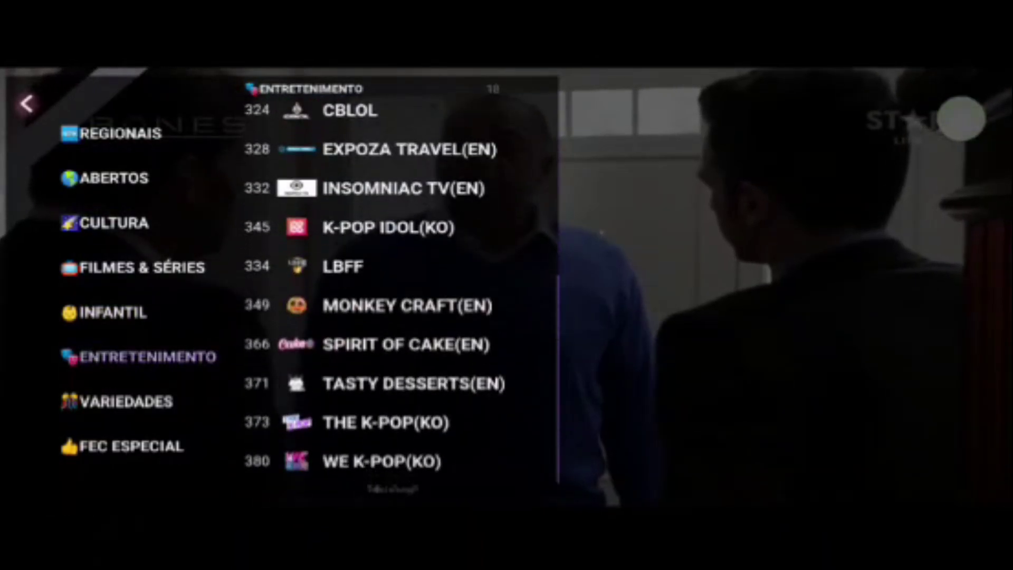
Browse VARIEDADES, FEC ESPECIAL and TVE EXTRA, then open the TVE HOT adult category.
{"action": "left_click", "coordinate": [126, 401]}
{"action": "scroll", "coordinate": [390, 290], "scroll_direction": "down", "scroll_amount": 8}
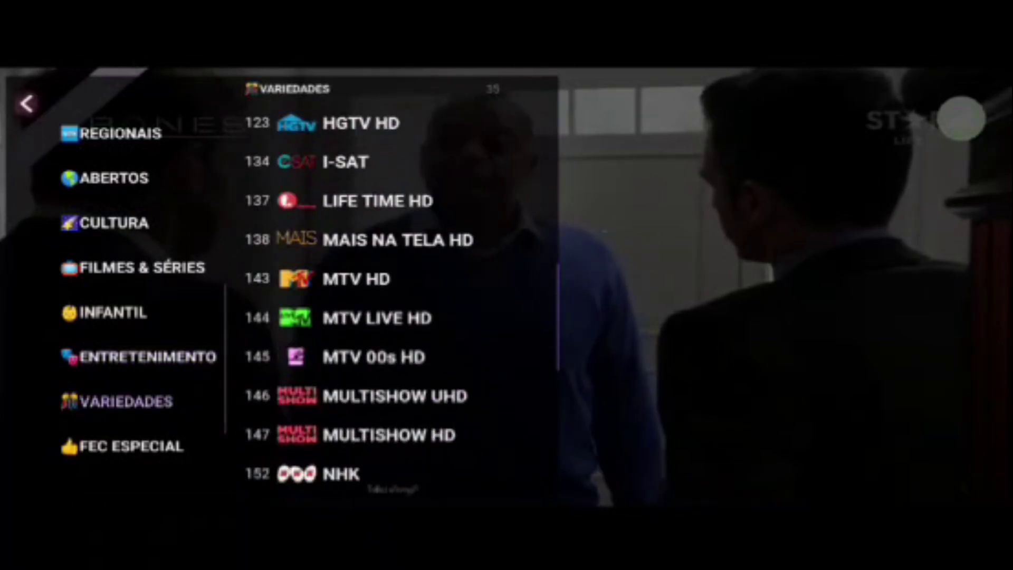
{"action": "left_click", "coordinate": [131, 446]}
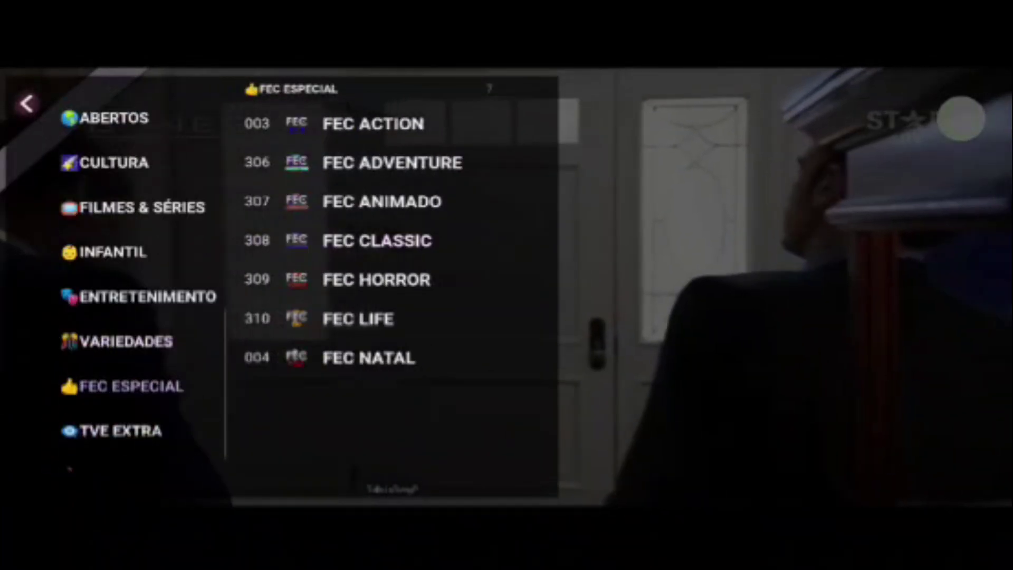
{"action": "scroll", "coordinate": [132, 290], "scroll_direction": "down", "scroll_amount": 1}
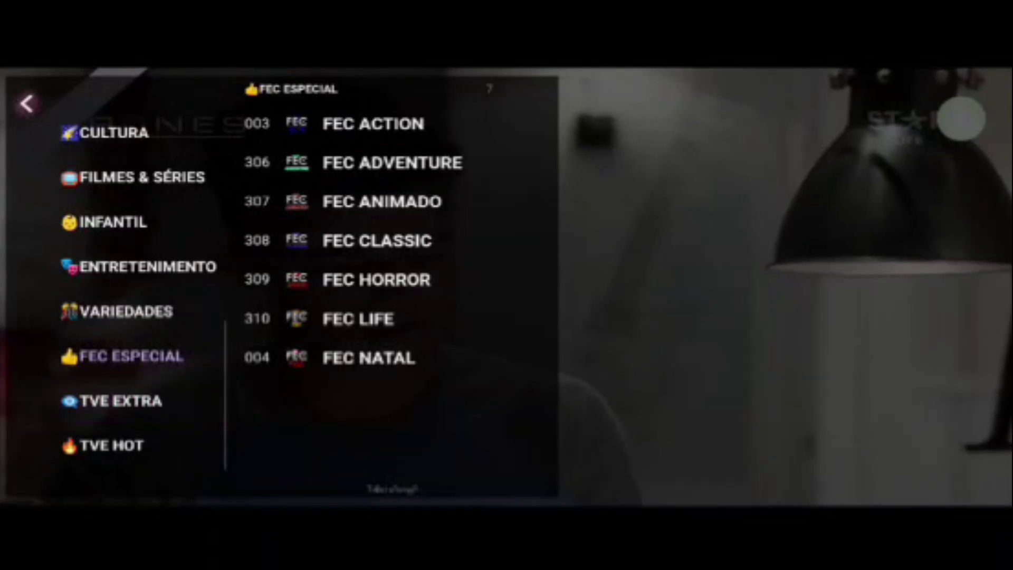
{"action": "left_click", "coordinate": [121, 400]}
{"action": "scroll", "coordinate": [390, 290], "scroll_direction": "down", "scroll_amount": 3}
{"action": "scroll", "coordinate": [390, 290], "scroll_direction": "down", "scroll_amount": 15}
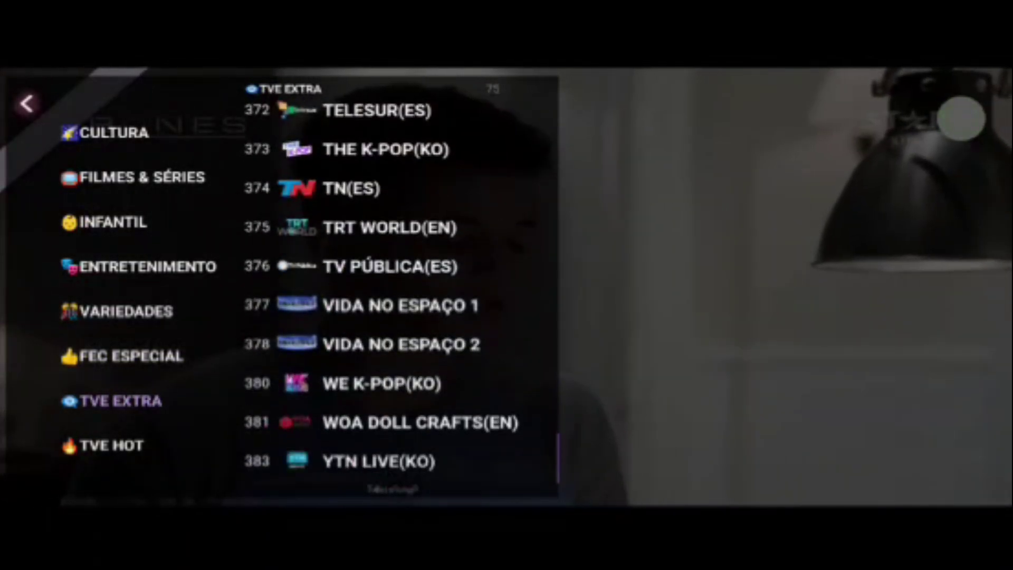
{"action": "left_click", "coordinate": [112, 446]}
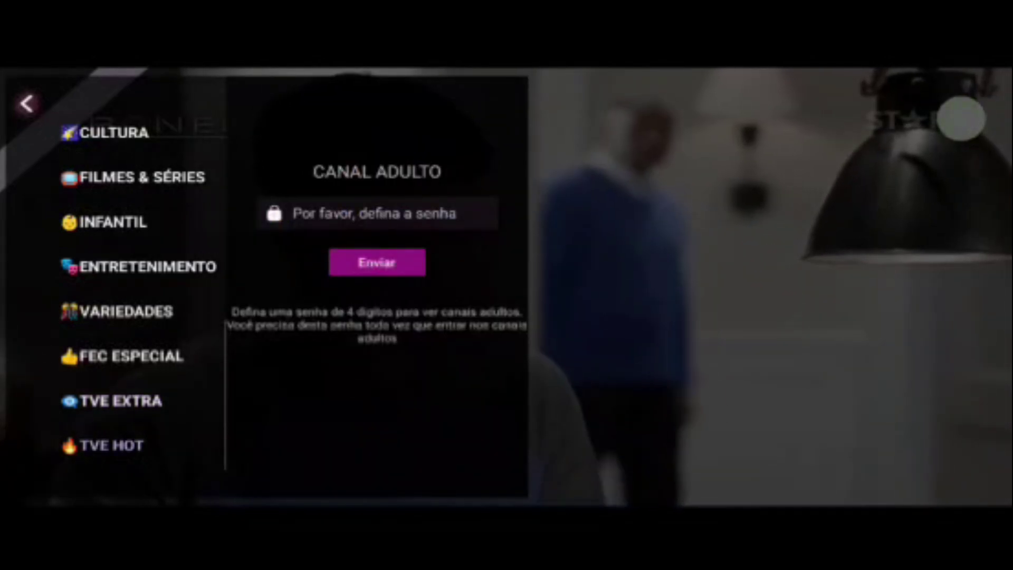
Scroll the category sidebar back up and show the UHD channel list.
{"action": "scroll", "coordinate": [137, 290], "scroll_direction": "up", "scroll_amount": 5}
{"action": "left_click", "coordinate": [87, 264]}
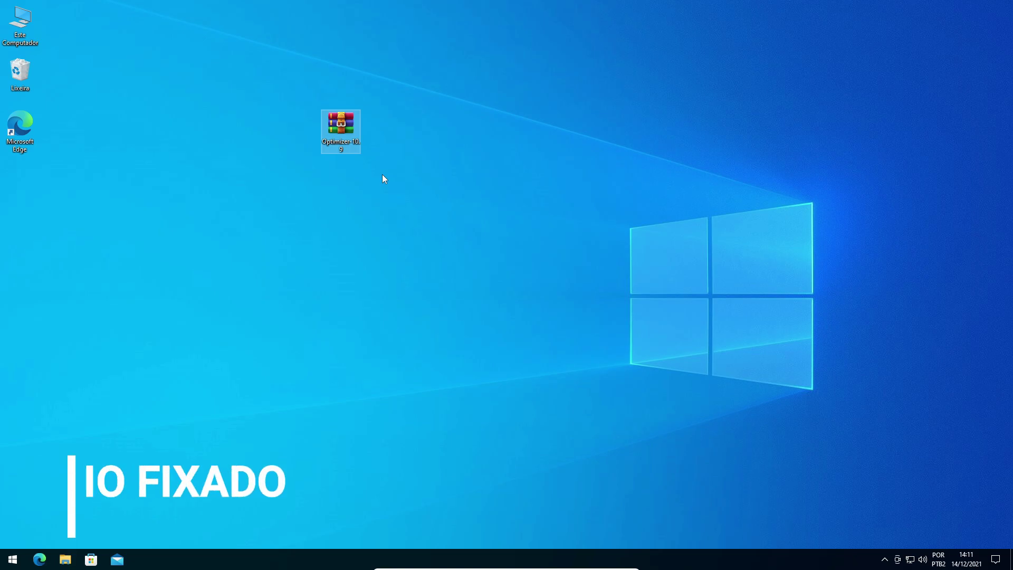
Move the Optimizer-10.9 archive icon to the top row, then one cell down.
{"action": "left_click", "coordinate": [399, 262]}
{"action": "left_click", "coordinate": [342, 128]}
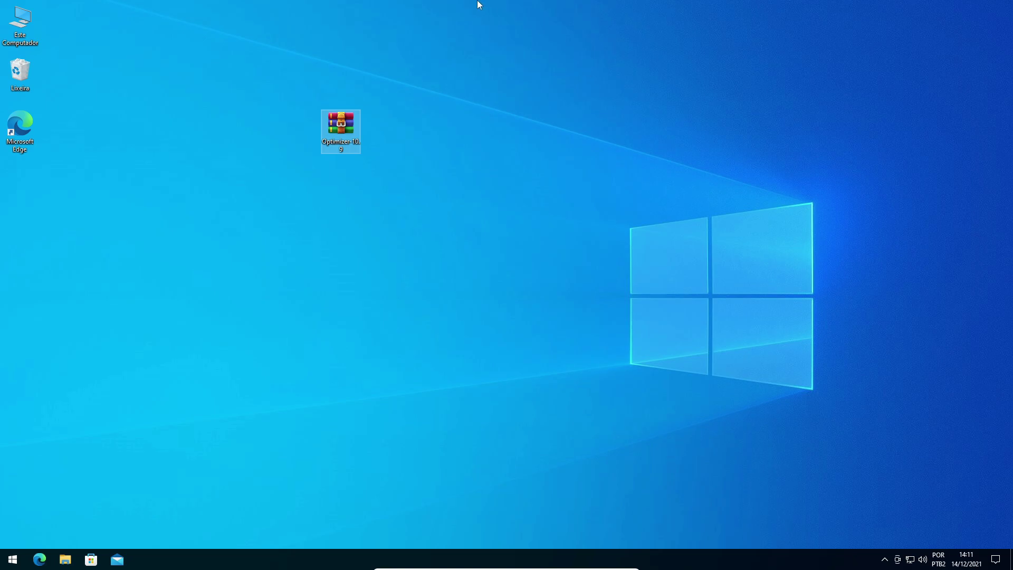
{"action": "left_click_drag", "start_coordinate": [451, 195], "coordinate": [483, 220]}
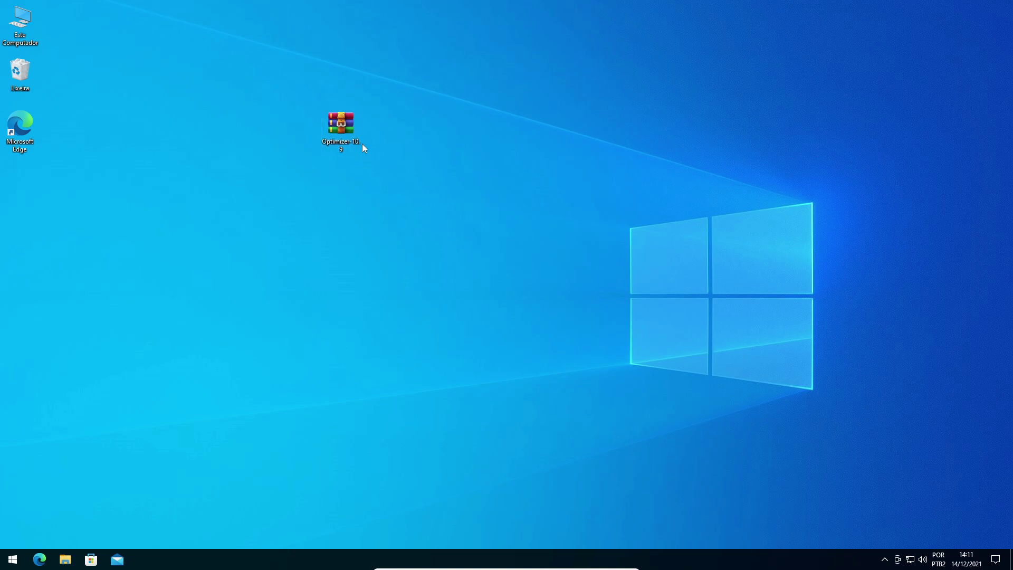
{"action": "left_click_drag", "start_coordinate": [307, 99], "coordinate": [308, 100]}
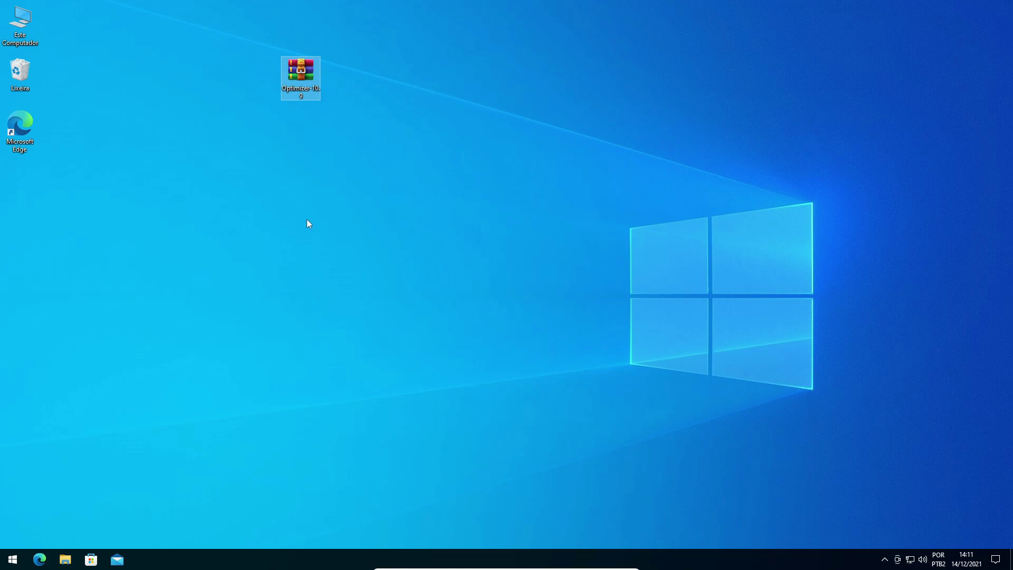
{"action": "left_click", "coordinate": [330, 174]}
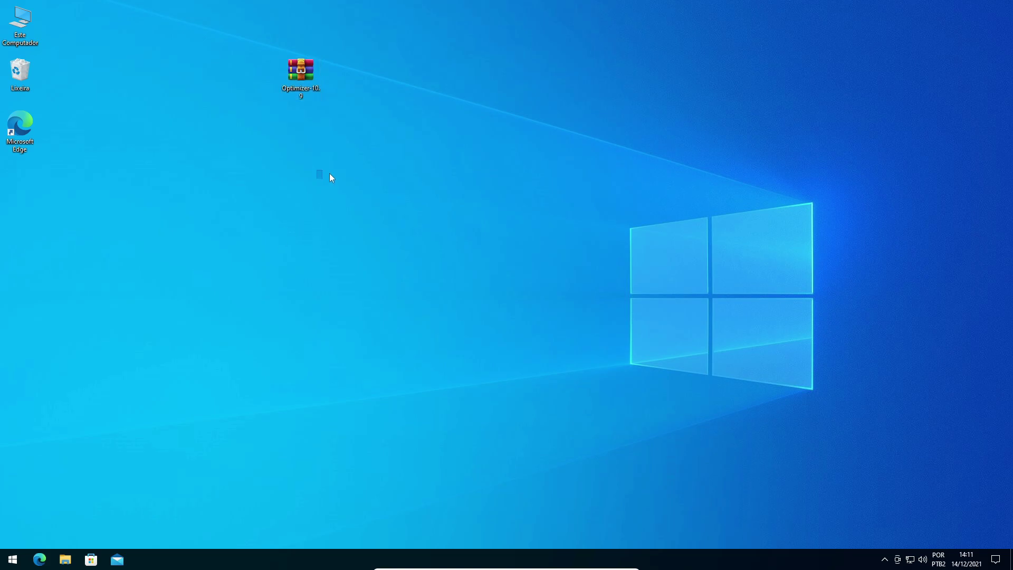
{"action": "left_click_drag", "start_coordinate": [301, 74], "coordinate": [300, 131]}
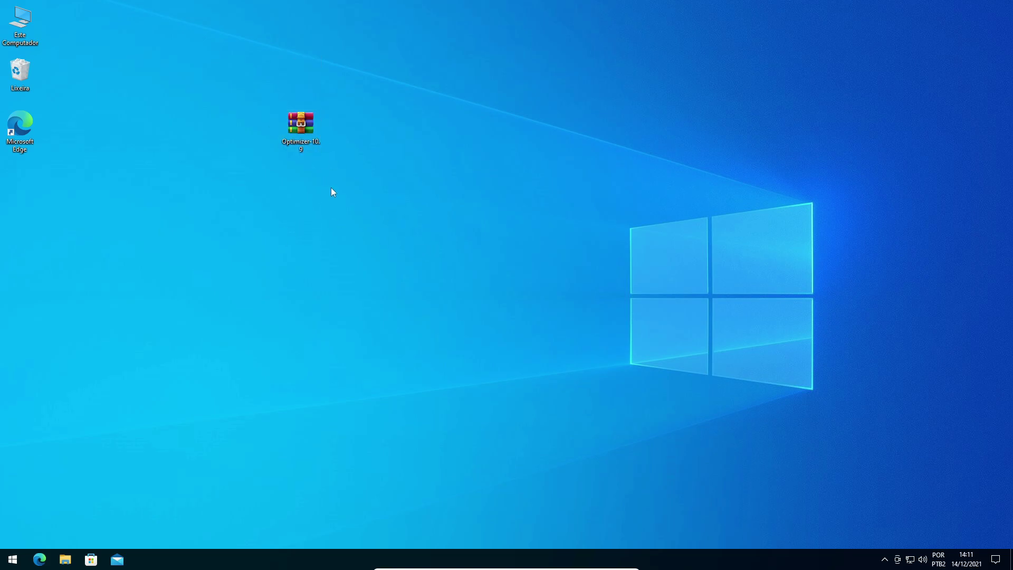
Extract the Optimizer-10.9 archive with its password and place the folder below the archive.
{"action": "right_click", "coordinate": [302, 127]}
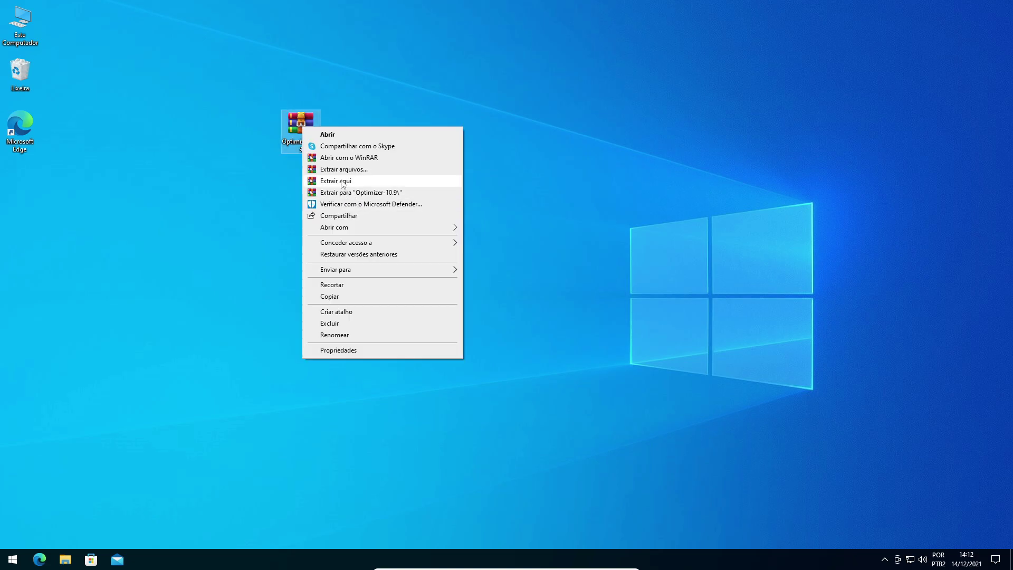
{"action": "left_click", "coordinate": [343, 181]}
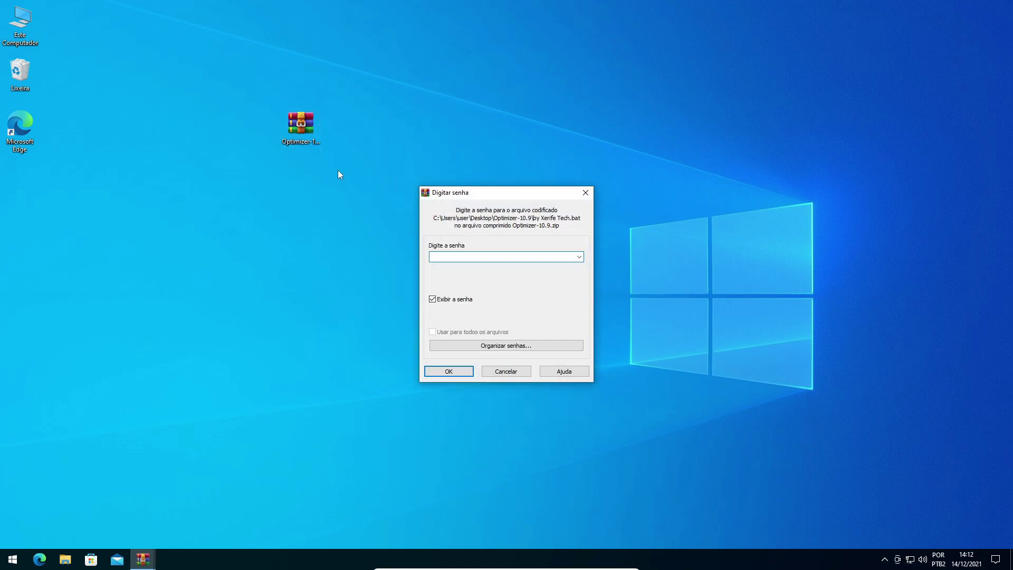
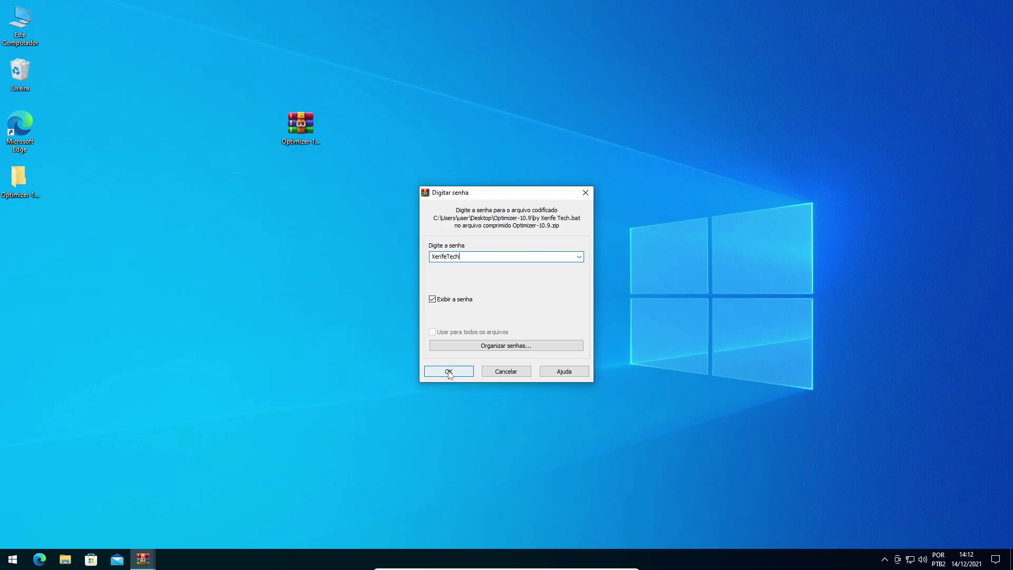
{"action": "left_click", "coordinate": [330, 469]}
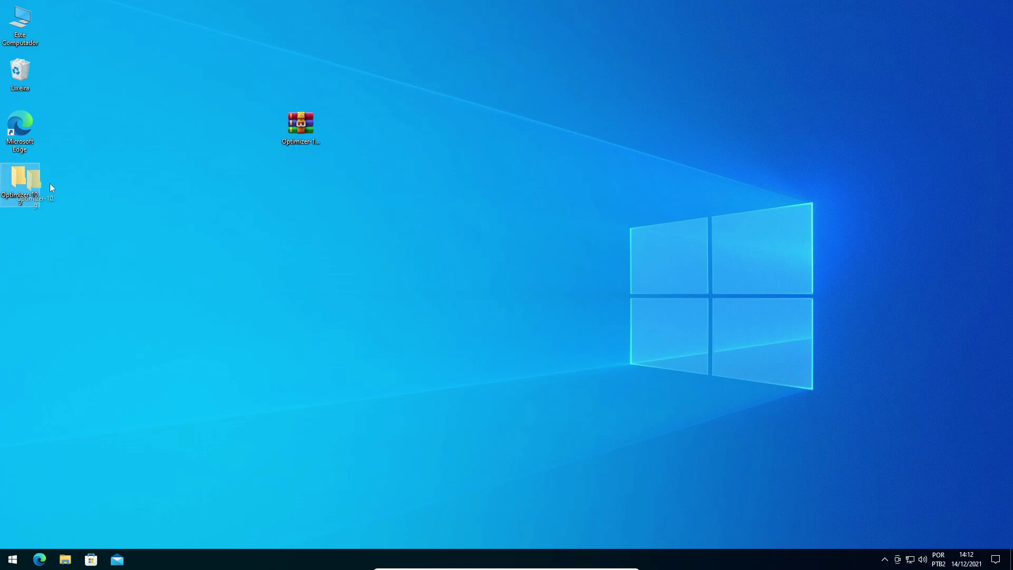
{"action": "left_click_drag", "start_coordinate": [49, 183], "coordinate": [299, 186]}
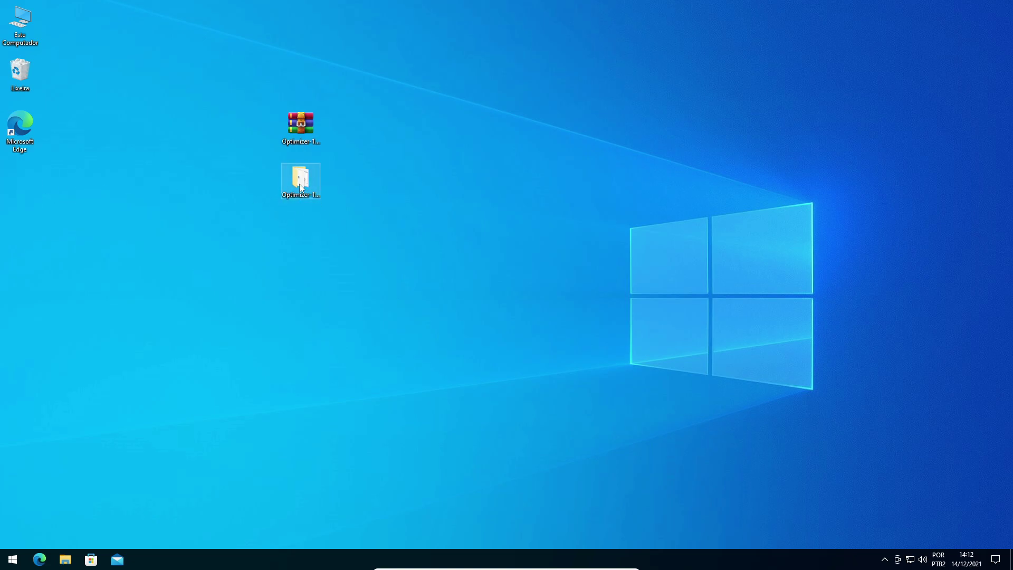
Open the Optimizer-10.9 folder and switch its view to large icons.
{"action": "double_click", "coordinate": [300, 182]}
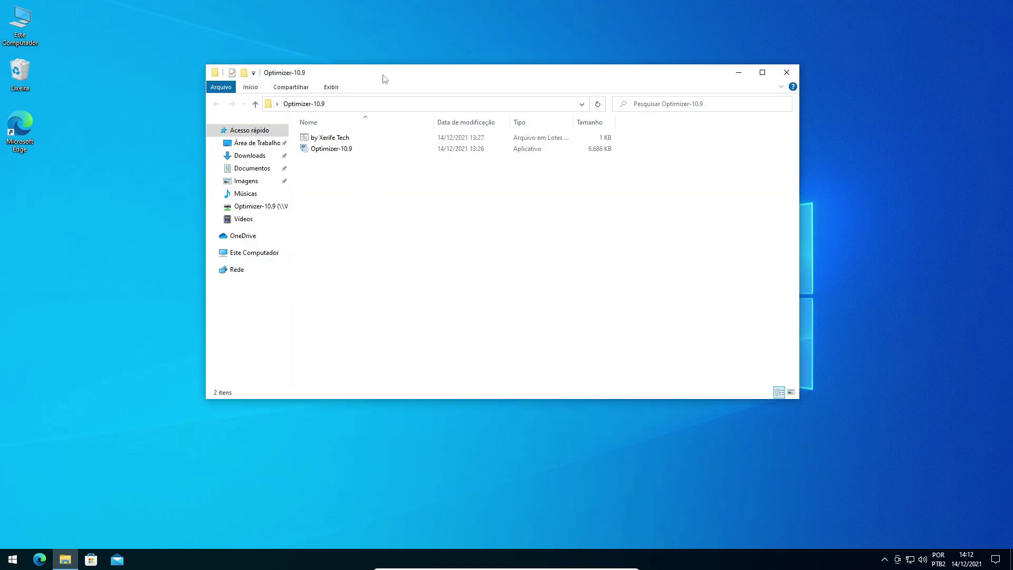
{"action": "left_click_drag", "start_coordinate": [385, 79], "coordinate": [316, 74]}
{"action": "right_click", "coordinate": [282, 190]}
{"action": "mouse_move", "coordinate": [323, 197]}
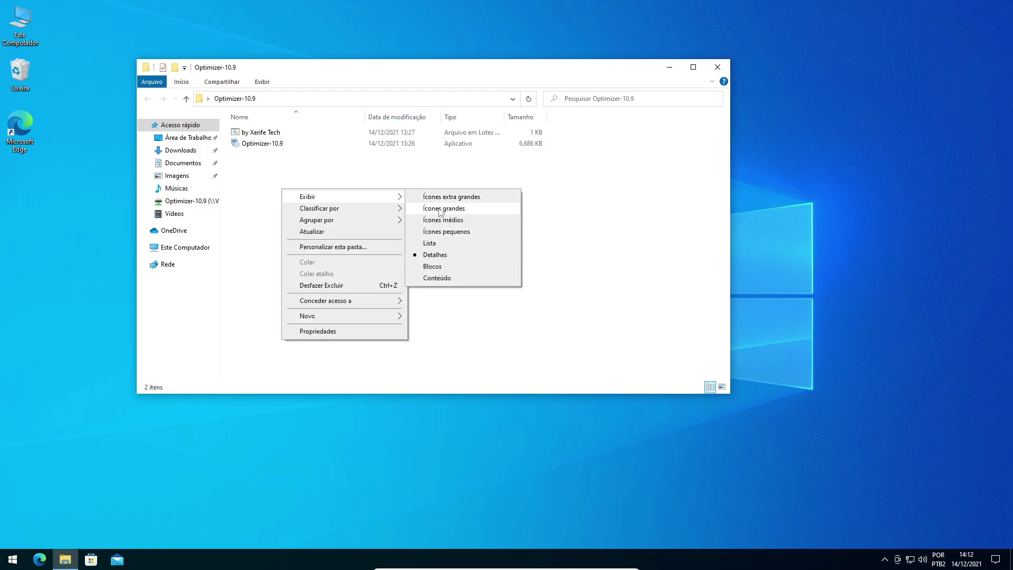
{"action": "left_click", "coordinate": [442, 208]}
Launch the Optimizer-10.9 setup application from the folder.
{"action": "left_click", "coordinate": [323, 167]}
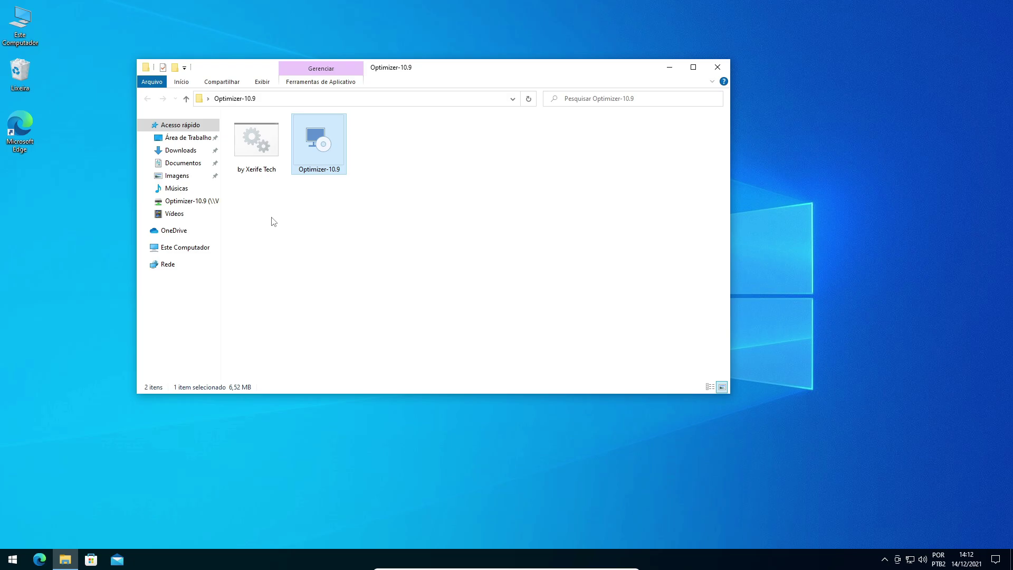
{"action": "left_click", "coordinate": [353, 221]}
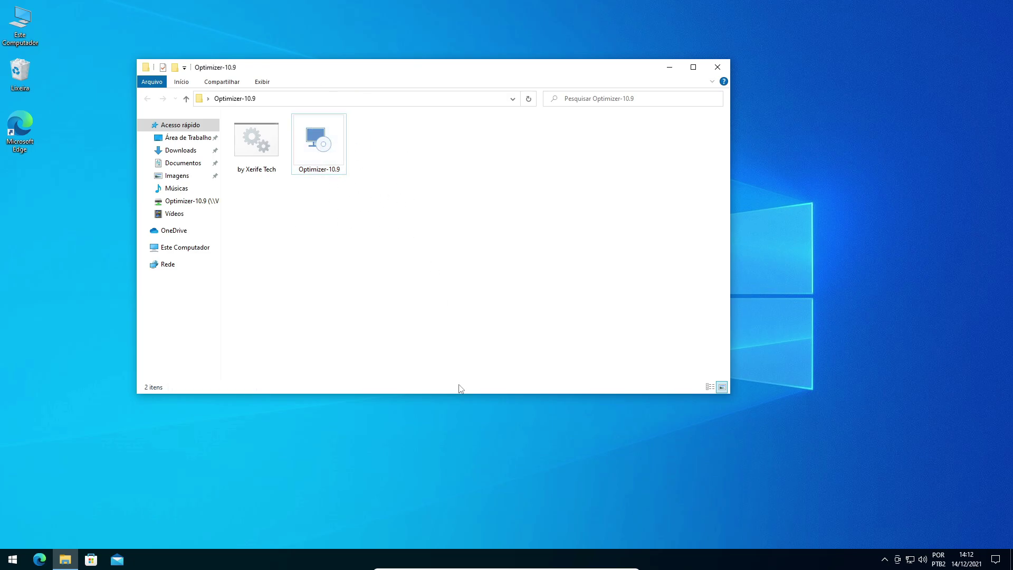
{"action": "left_click", "coordinate": [327, 153]}
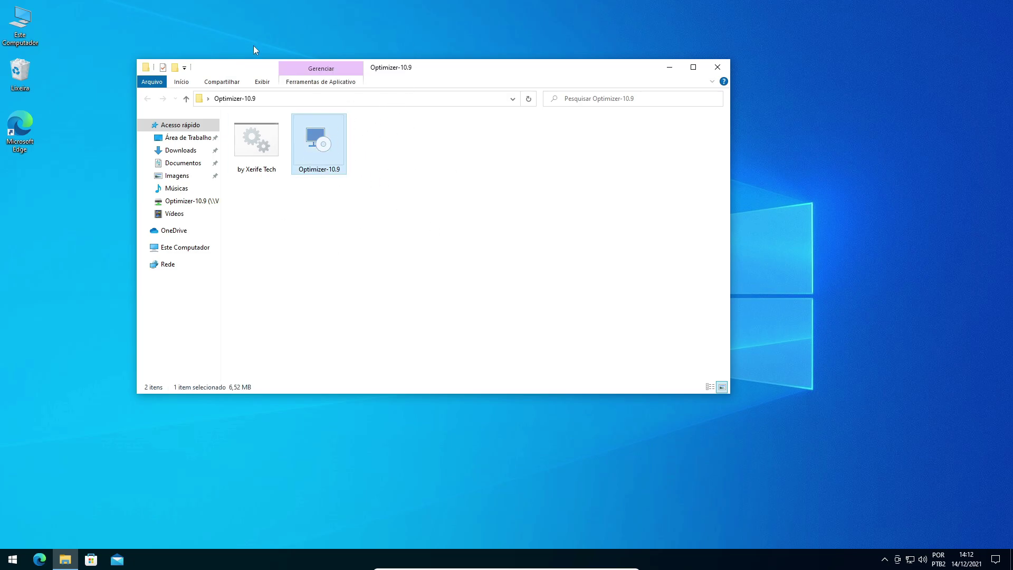
{"action": "left_click_drag", "start_coordinate": [382, 74], "coordinate": [402, 64]}
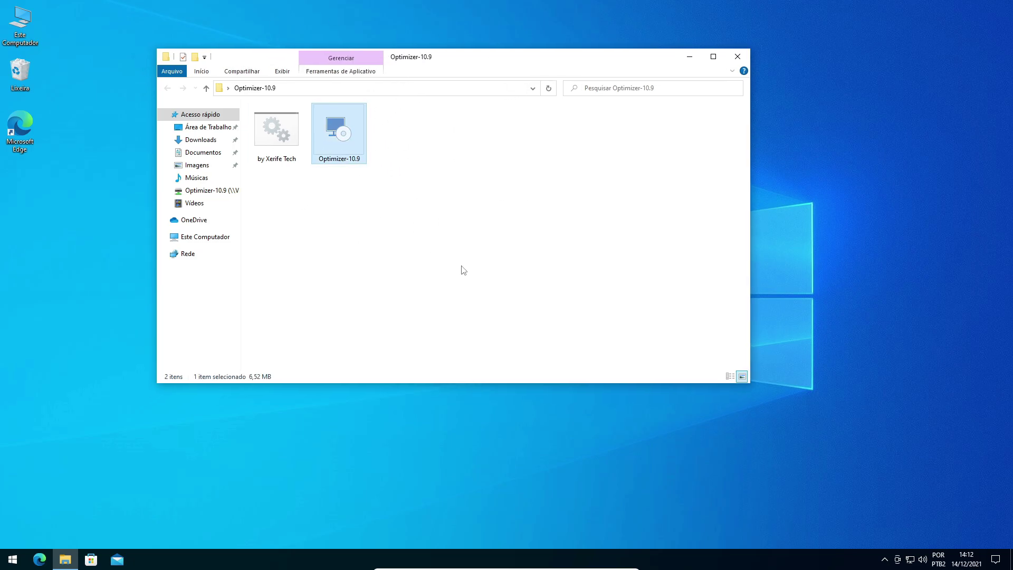
{"action": "left_click", "coordinate": [461, 269]}
{"action": "double_click", "coordinate": [340, 135]}
Accept the licence terms and start the install, allowing it at the UAC prompt.
{"action": "left_click", "coordinate": [690, 58]}
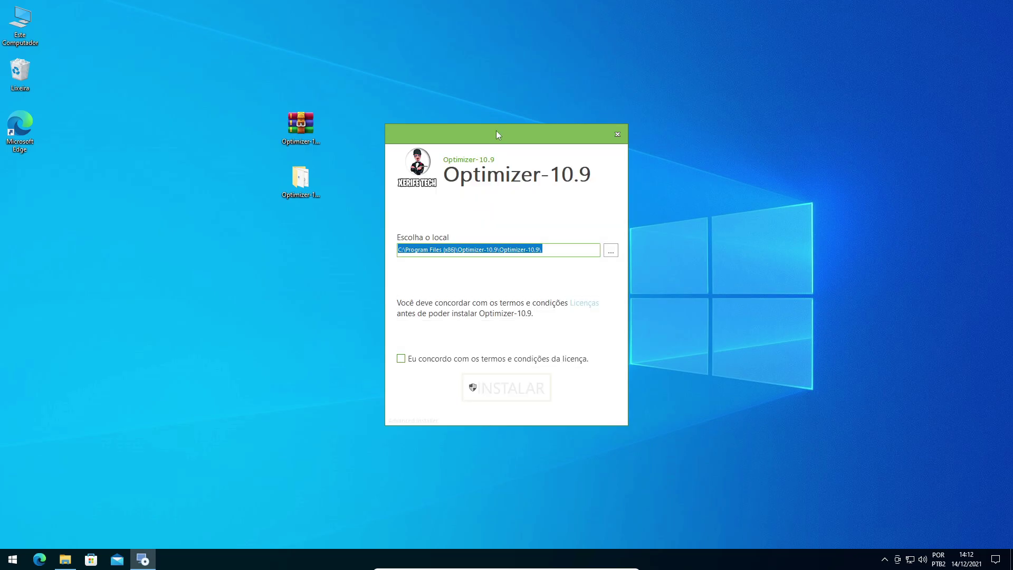
{"action": "left_click_drag", "start_coordinate": [381, 68], "coordinate": [373, 61]}
{"action": "left_click", "coordinate": [282, 286]}
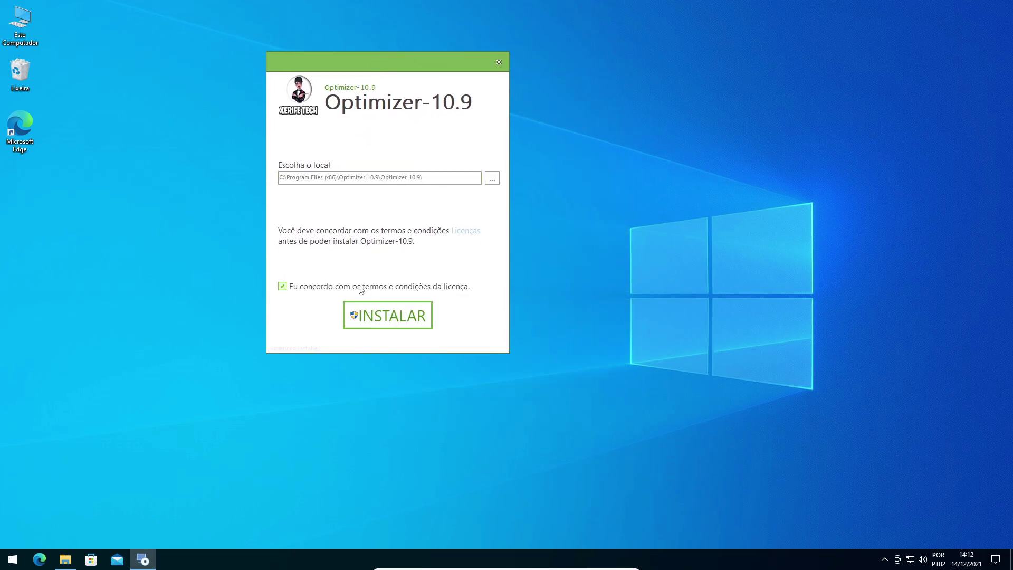
{"action": "left_click", "coordinate": [393, 315]}
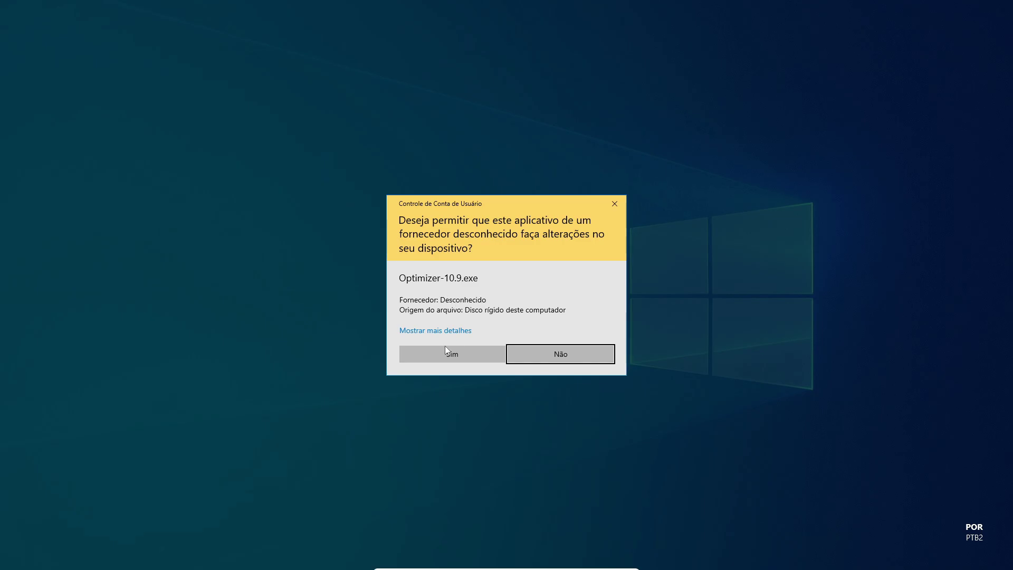
{"action": "left_click", "coordinate": [446, 350]}
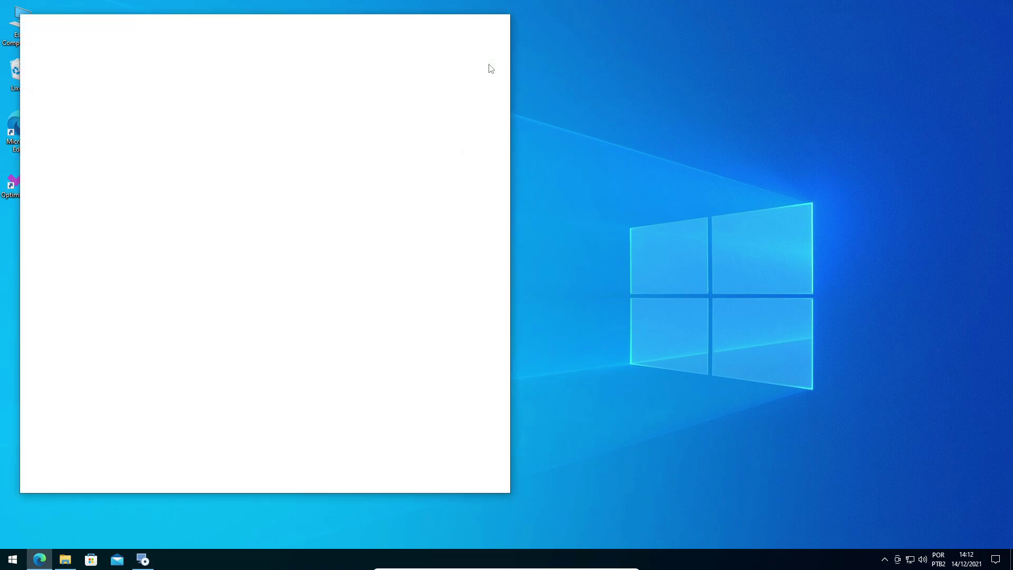
Wait for the installation to complete, then close the finished installer.
{"action": "left_click", "coordinate": [454, 24]}
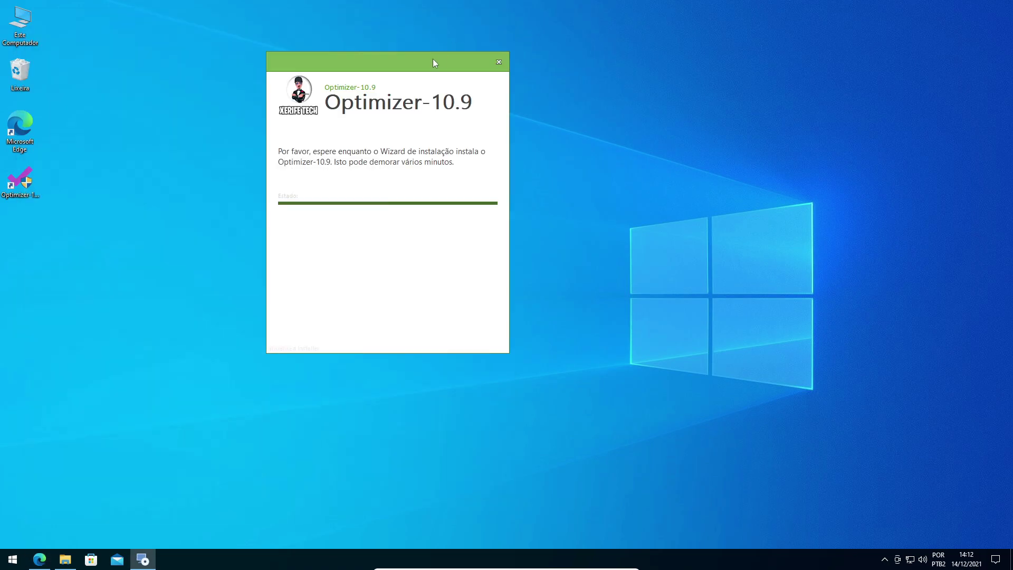
{"action": "left_click_drag", "start_coordinate": [433, 63], "coordinate": [526, 74]}
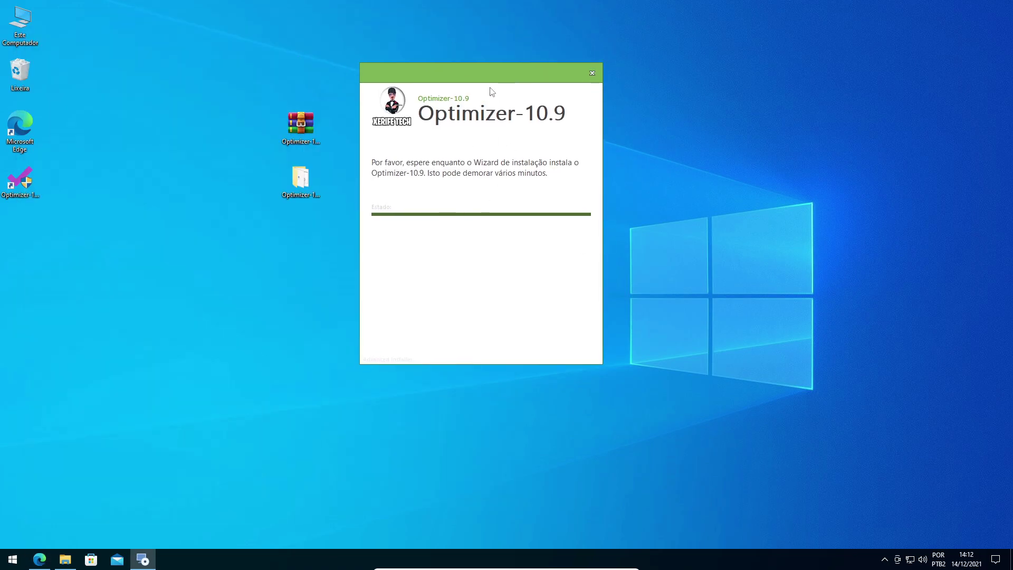
{"action": "left_click_drag", "start_coordinate": [452, 79], "coordinate": [437, 66]}
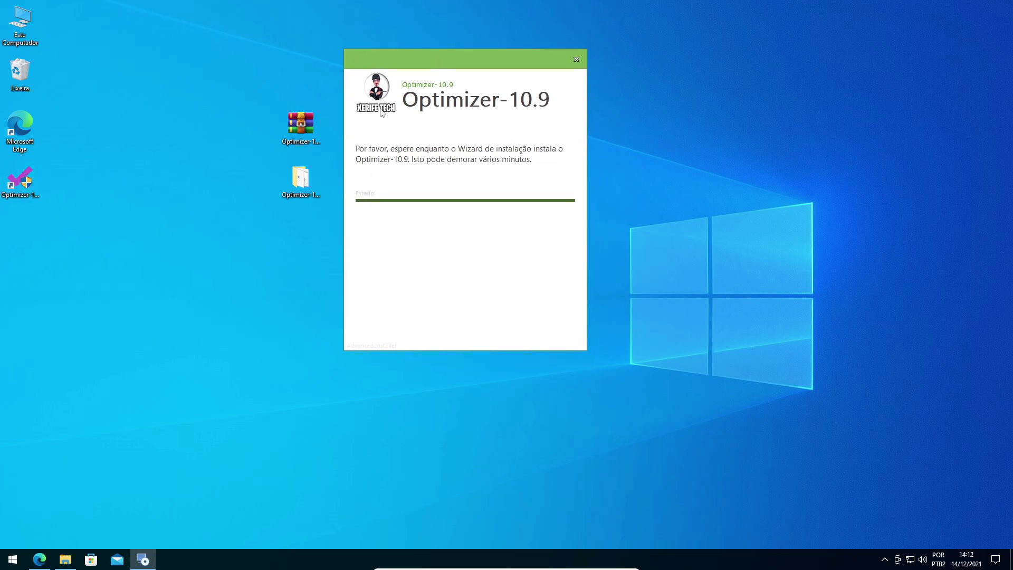
{"action": "left_click_drag", "start_coordinate": [404, 68], "coordinate": [423, 54]}
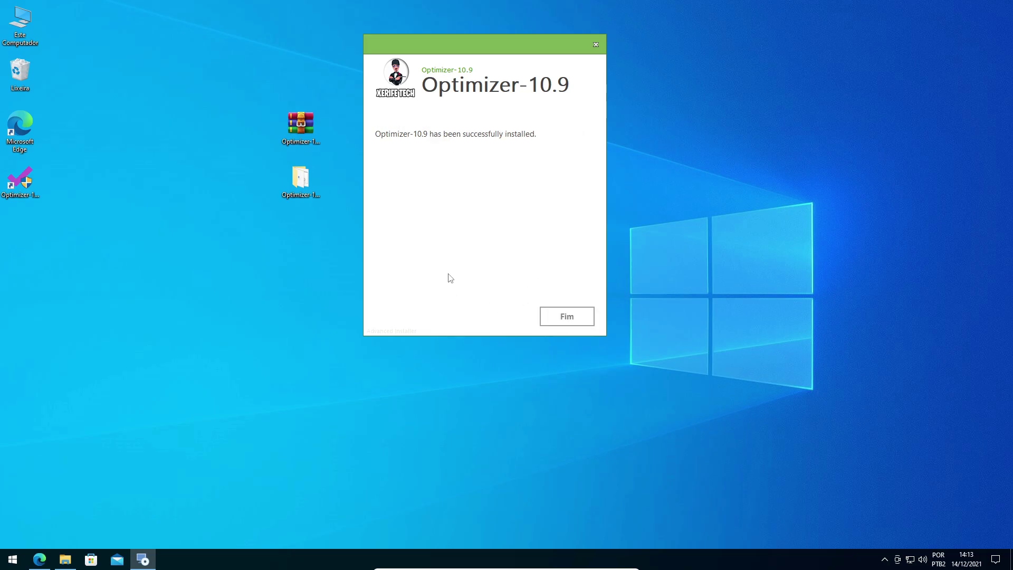
{"action": "left_click", "coordinate": [565, 315]}
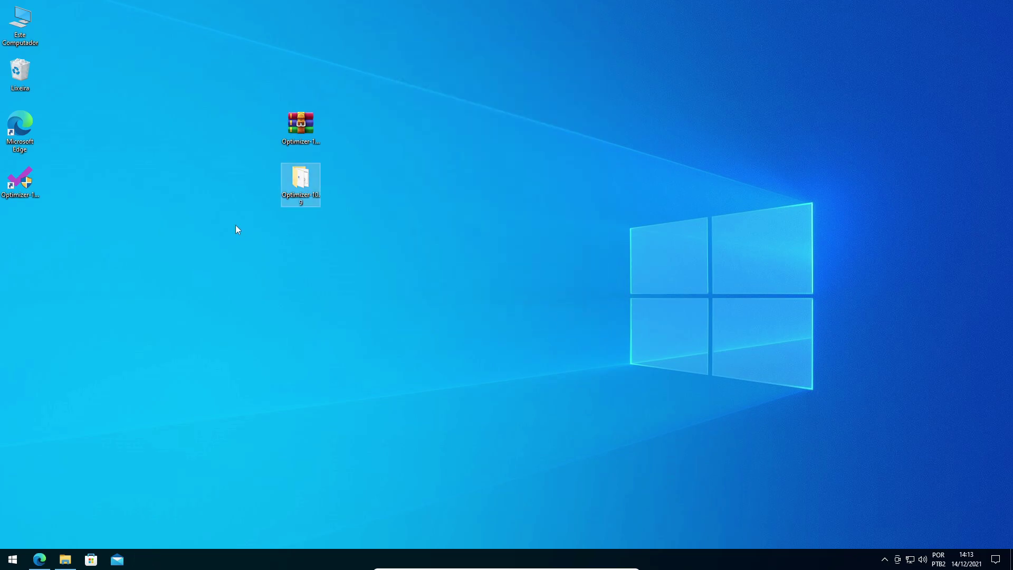
Launch Optimizer from its desktop shortcut as administrator and choose Português as its language.
{"action": "left_click_drag", "start_coordinate": [27, 173], "coordinate": [90, 189]}
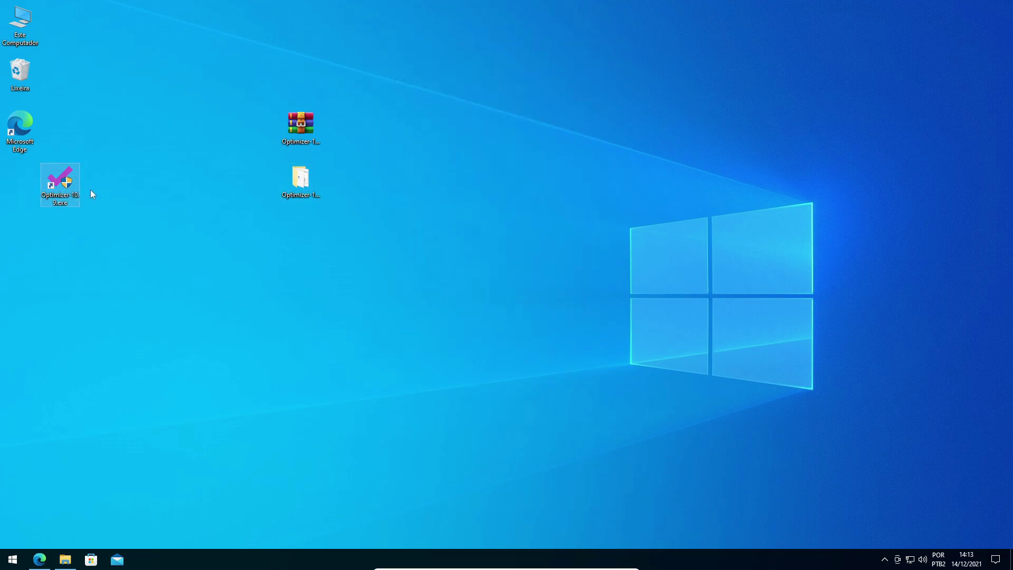
{"action": "double_click", "coordinate": [56, 181]}
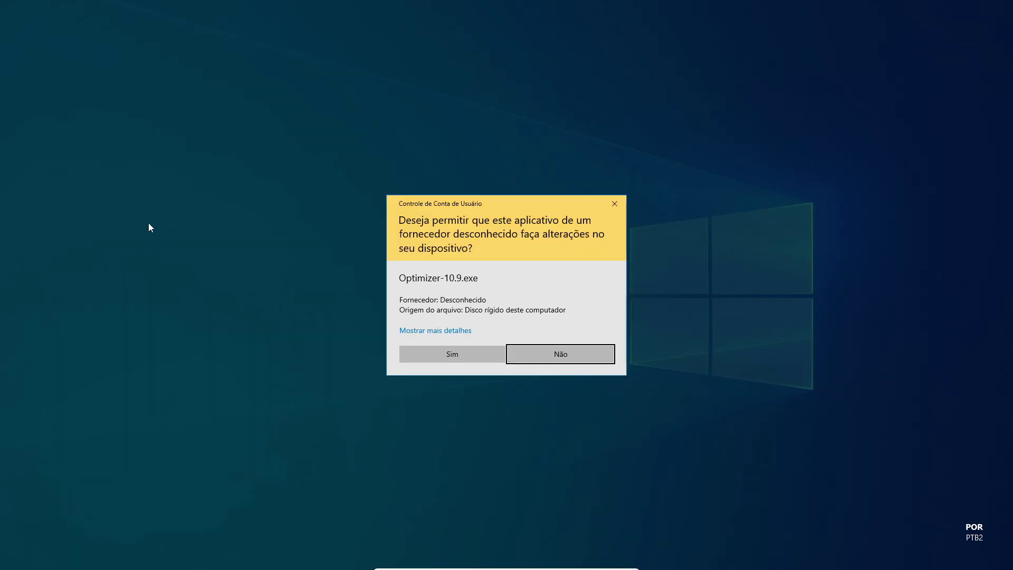
{"action": "left_click", "coordinate": [437, 354]}
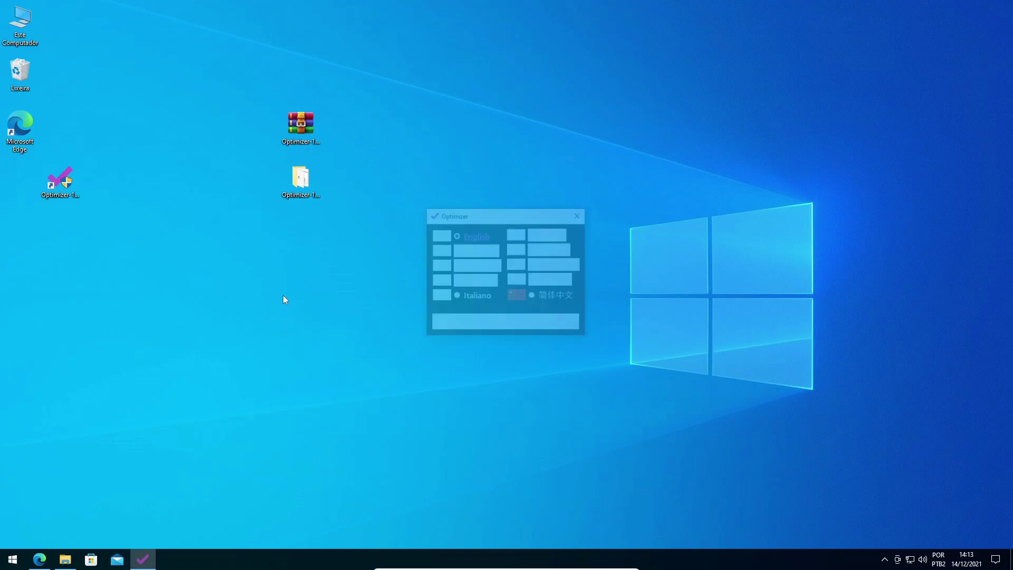
{"action": "left_click", "coordinate": [532, 265]}
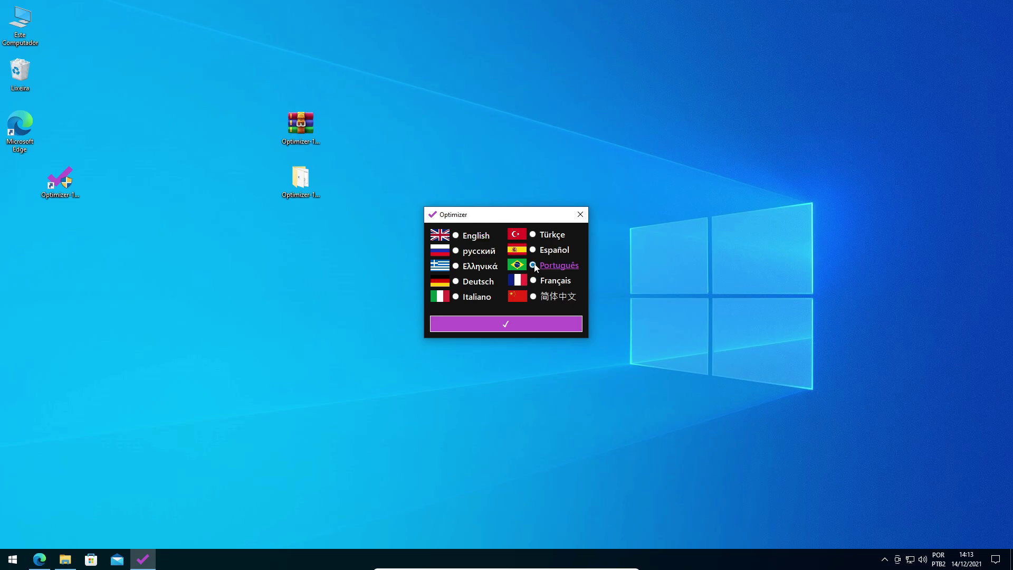
{"action": "left_click", "coordinate": [507, 323]}
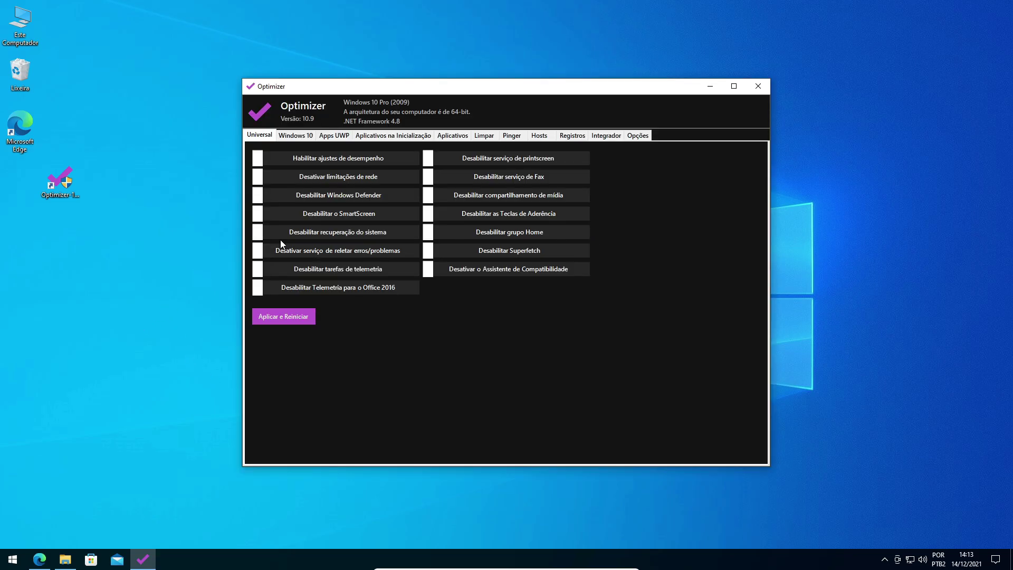
Reposition the Optimizer window and switch to the Windows 10 tweaks.
{"action": "left_click_drag", "start_coordinate": [383, 92], "coordinate": [406, 87]}
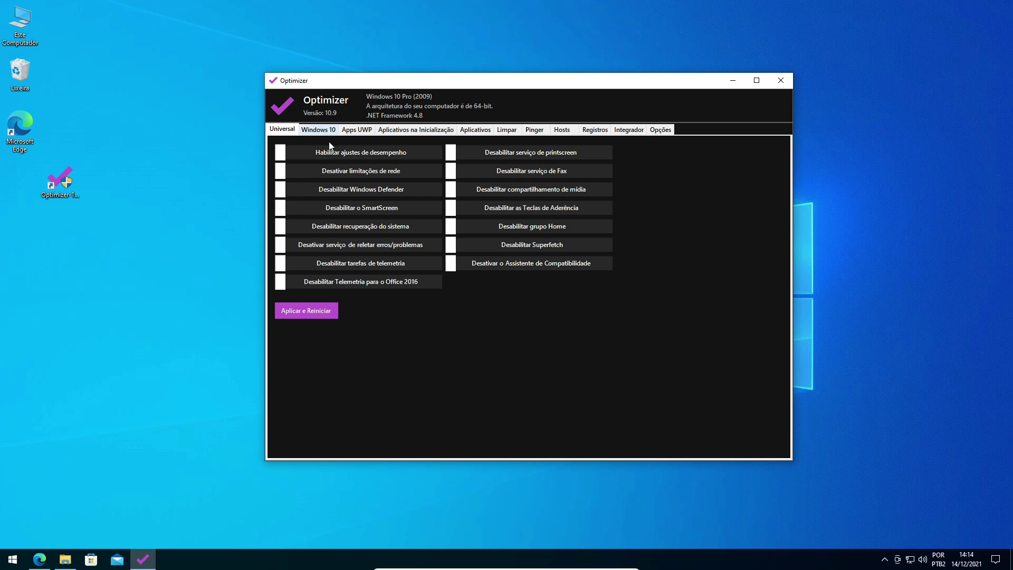
{"action": "left_click_drag", "start_coordinate": [371, 94], "coordinate": [393, 87]}
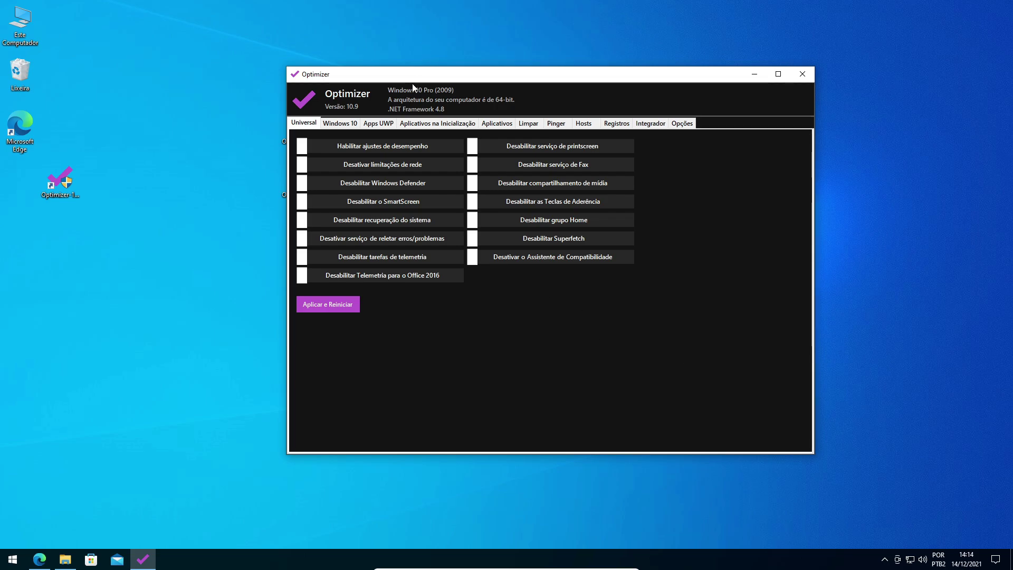
{"action": "left_click_drag", "start_coordinate": [454, 78], "coordinate": [434, 76]}
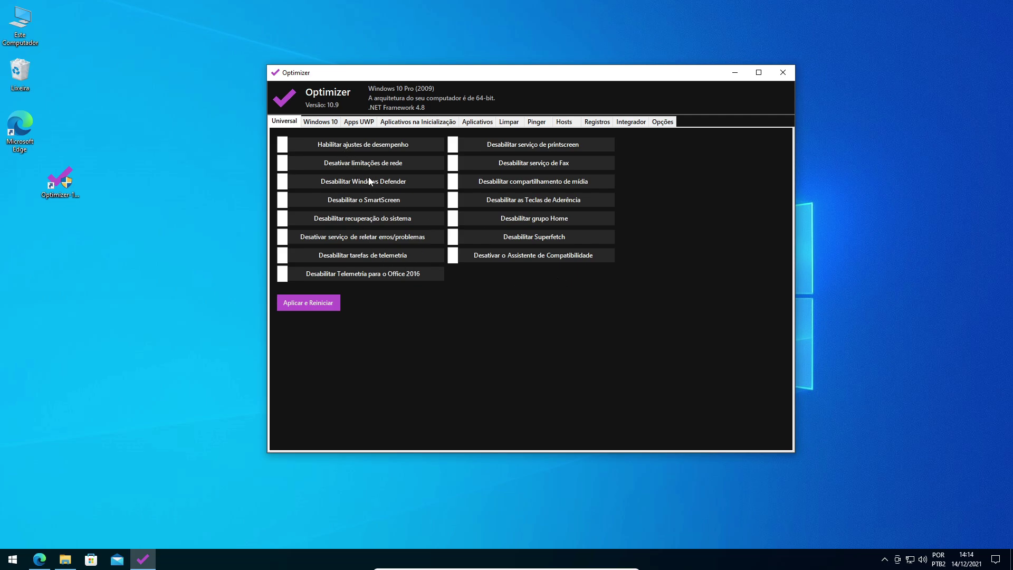
{"action": "mouse_move", "coordinate": [339, 166]}
{"action": "left_click", "coordinate": [323, 121]}
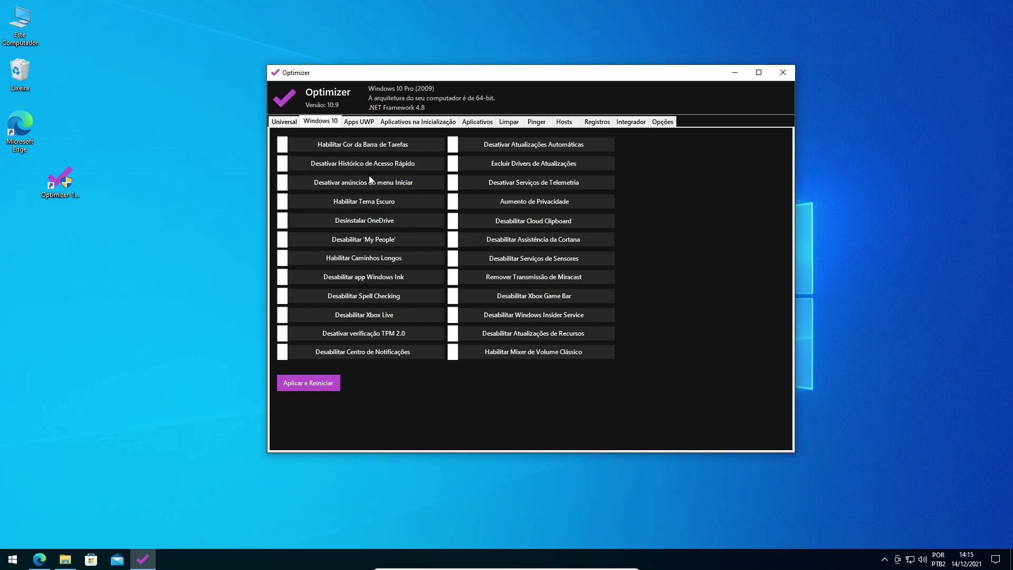
{"action": "mouse_move", "coordinate": [382, 333]}
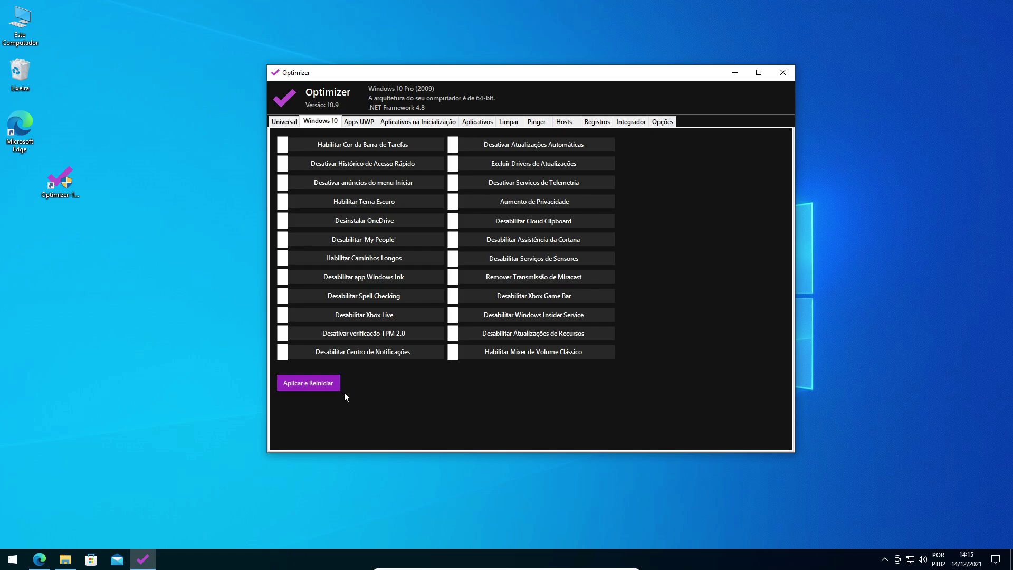
Tick XboxSpeechToTextOverlay, XboxApp, WindowsStore, WindowsMaps, ZuneVideo, ZuneMusic and YourPhone in the Apps UWP list.
{"action": "left_click", "coordinate": [360, 123]}
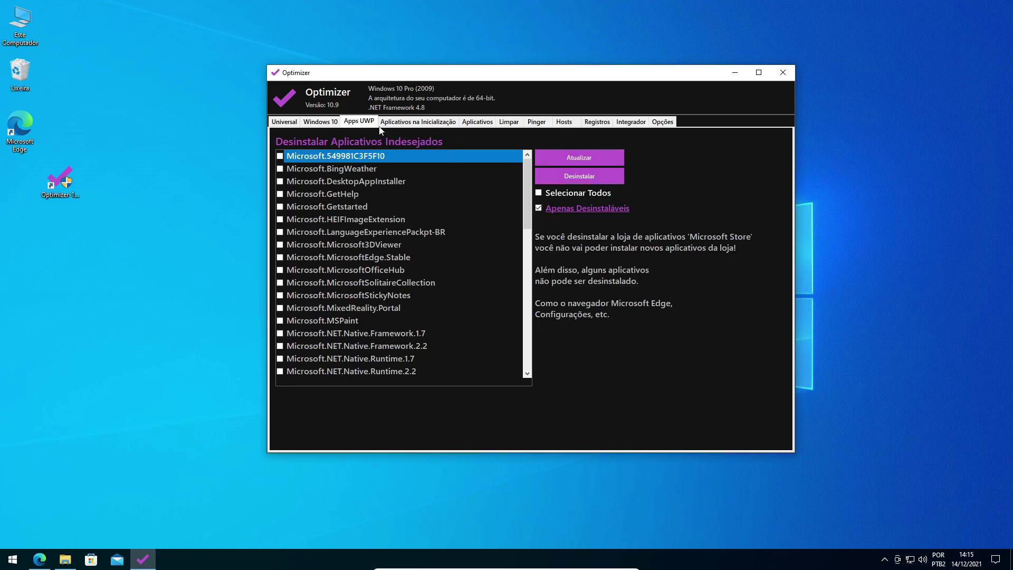
{"action": "scroll", "coordinate": [369, 237], "scroll_direction": "down", "scroll_amount": 10}
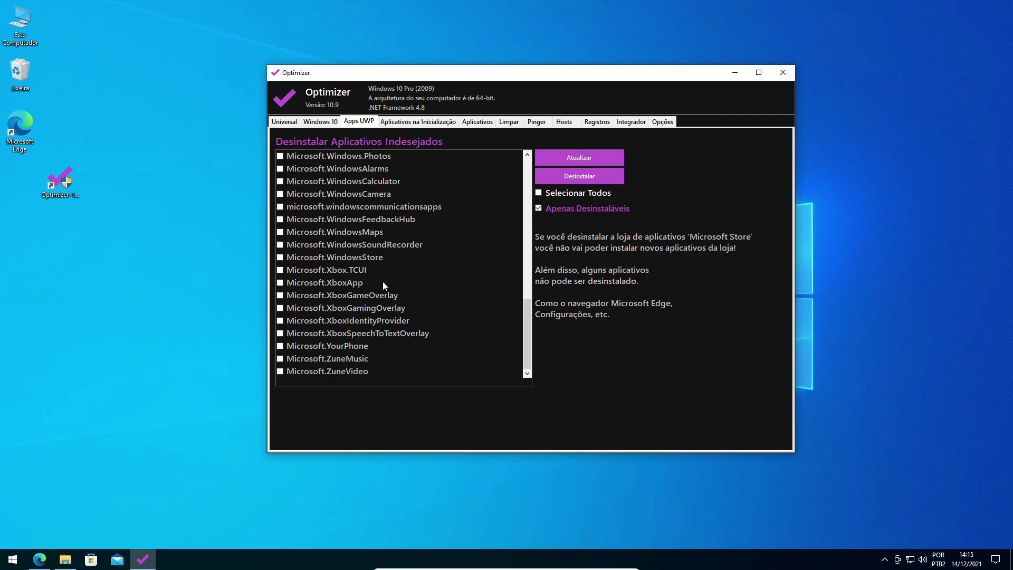
{"action": "scroll", "coordinate": [383, 285], "scroll_direction": "up", "scroll_amount": 3}
{"action": "scroll", "coordinate": [397, 308], "scroll_direction": "down", "scroll_amount": 3}
{"action": "left_click", "coordinate": [357, 333]}
{"action": "left_click", "coordinate": [358, 282]}
{"action": "left_click", "coordinate": [358, 257]}
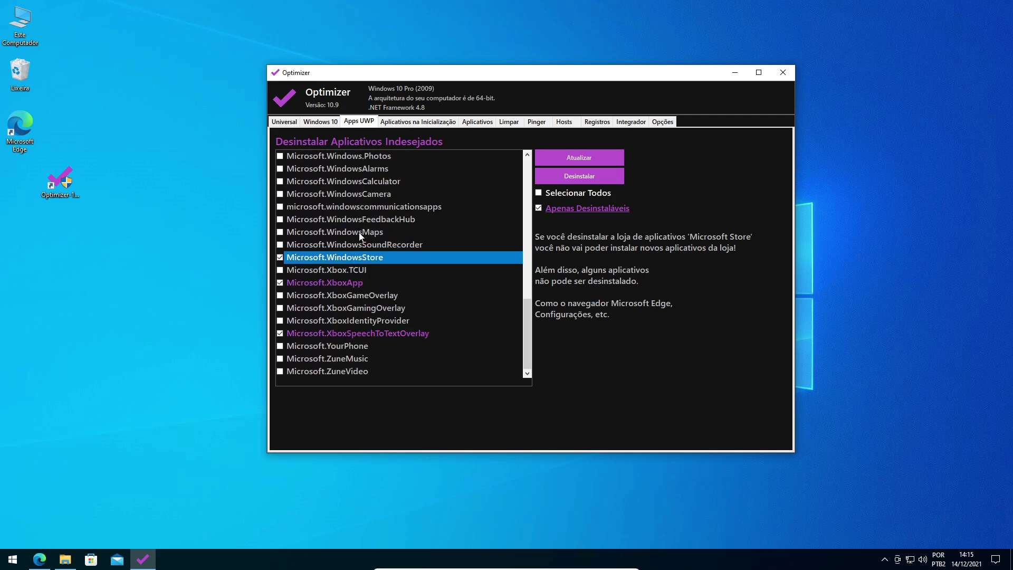
{"action": "left_click", "coordinate": [361, 232]}
{"action": "left_click", "coordinate": [350, 371]}
{"action": "left_click", "coordinate": [350, 359]}
{"action": "left_click", "coordinate": [349, 346]}
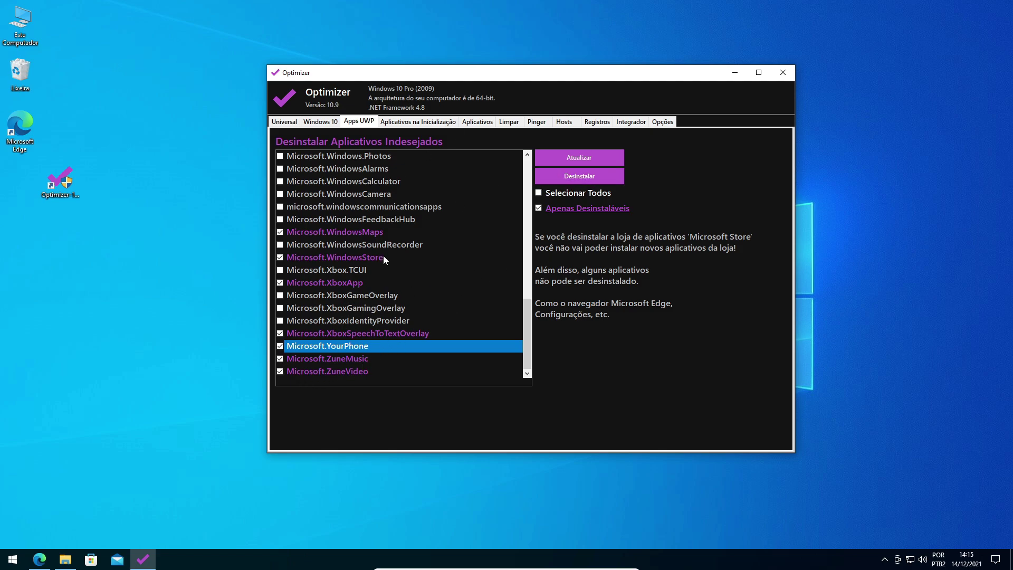
Untick ZuneVideo, ZuneMusic, YourPhone and XboxSpeechToTextOverlay, then scroll back to the top.
{"action": "left_click", "coordinate": [287, 371]}
{"action": "left_click", "coordinate": [286, 359]}
{"action": "left_click", "coordinate": [287, 345]}
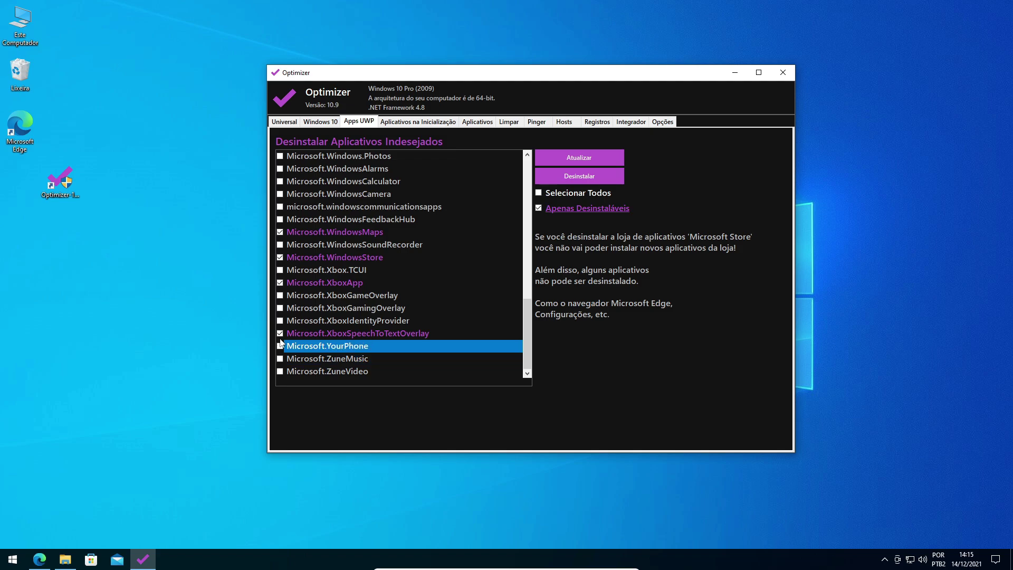
{"action": "left_click", "coordinate": [284, 332]}
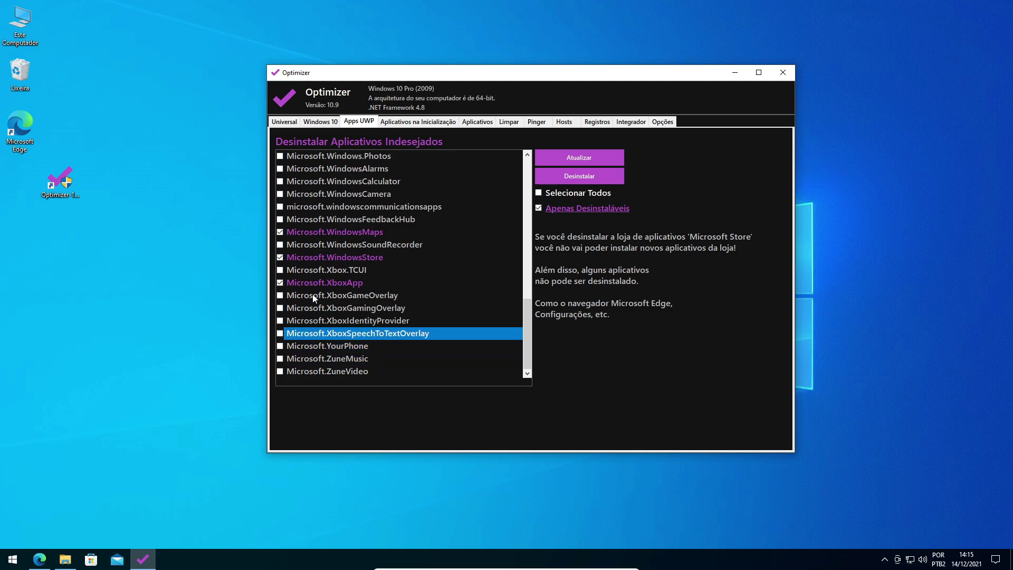
{"action": "scroll", "coordinate": [381, 277], "scroll_direction": "up", "scroll_amount": 12}
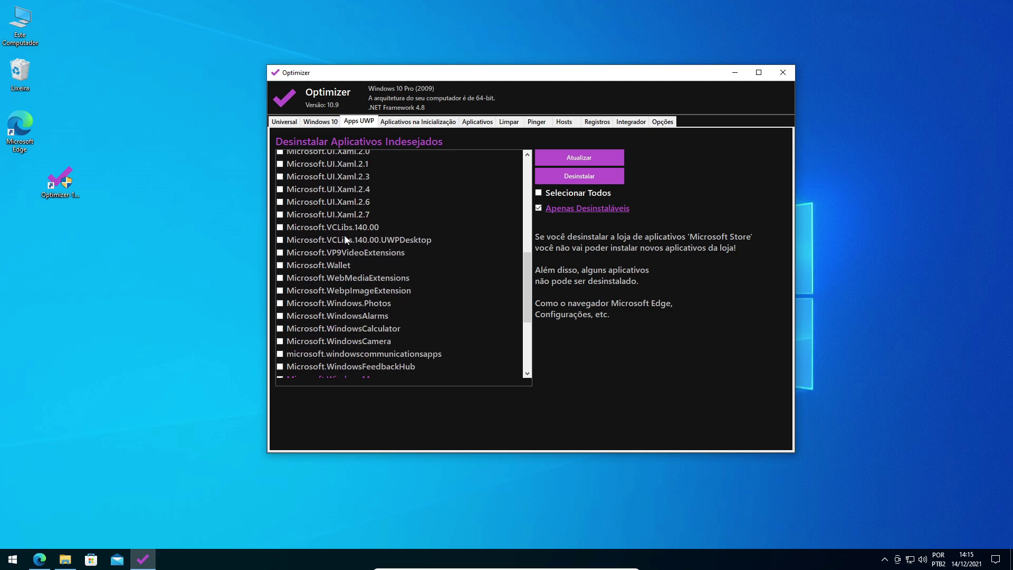
Remove OneDrive from the Aplicativos na Inicialização startup list, confirming with Sim.
{"action": "left_click", "coordinate": [386, 122]}
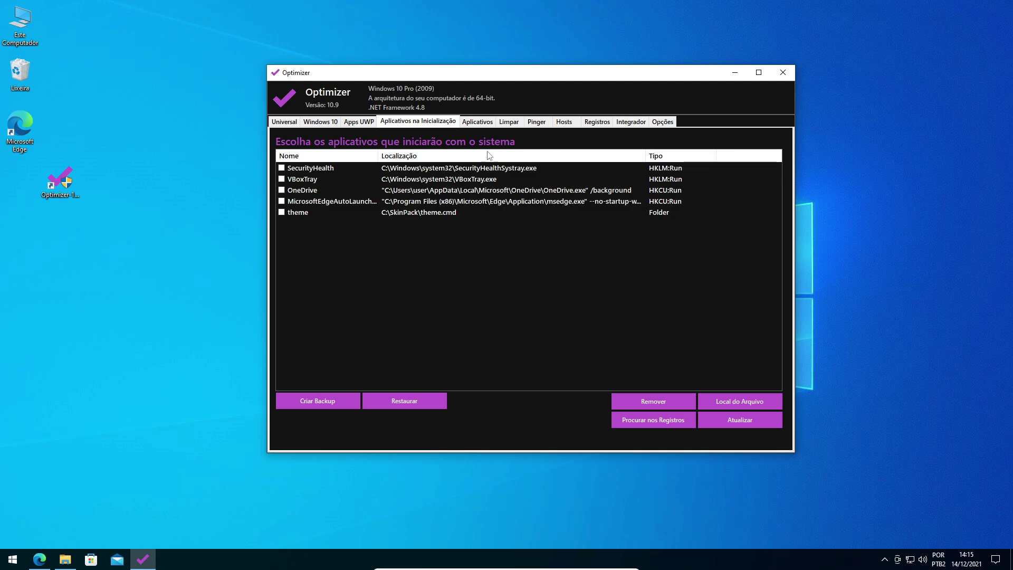
{"action": "left_click", "coordinate": [419, 189]}
{"action": "left_click", "coordinate": [425, 180]}
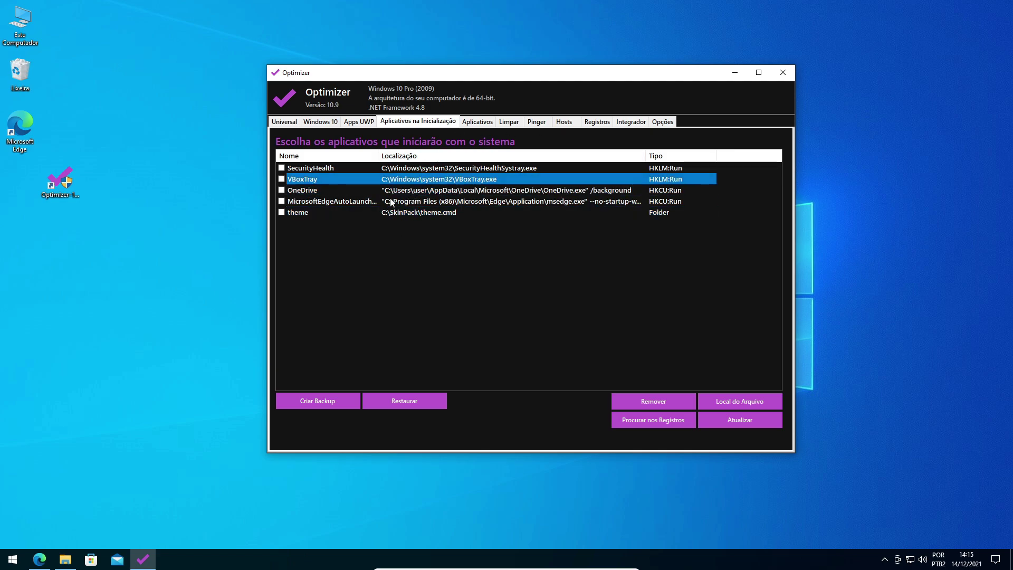
{"action": "left_click", "coordinate": [341, 213]}
{"action": "left_click", "coordinate": [329, 193]}
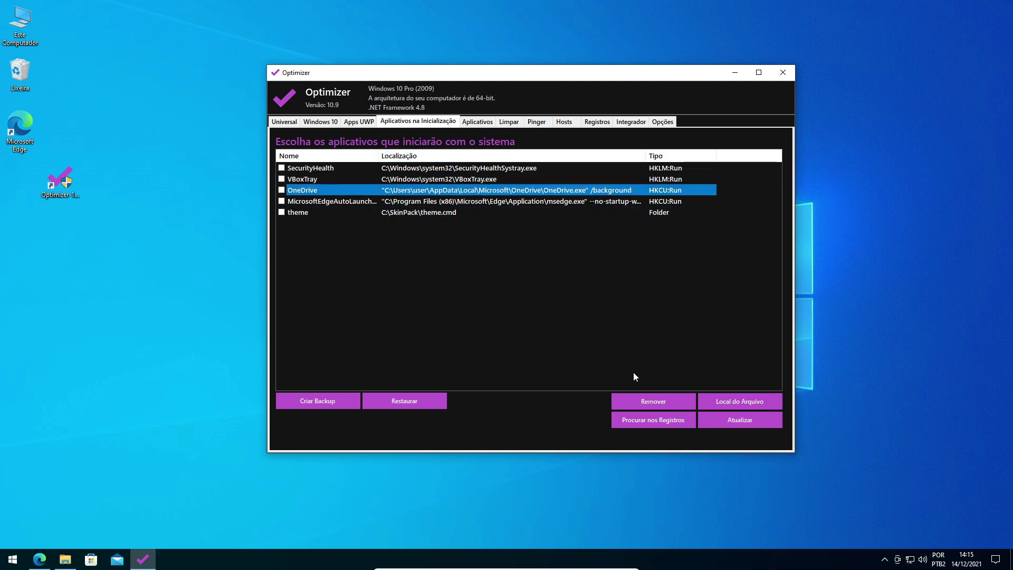
{"action": "left_click", "coordinate": [647, 400]}
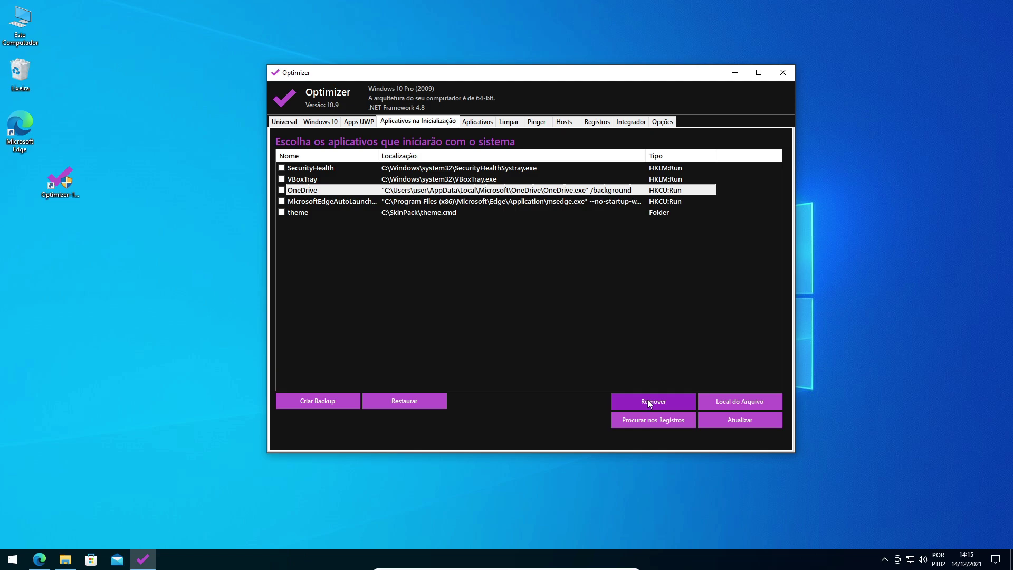
{"action": "left_click", "coordinate": [281, 191]}
{"action": "left_click", "coordinate": [673, 398]}
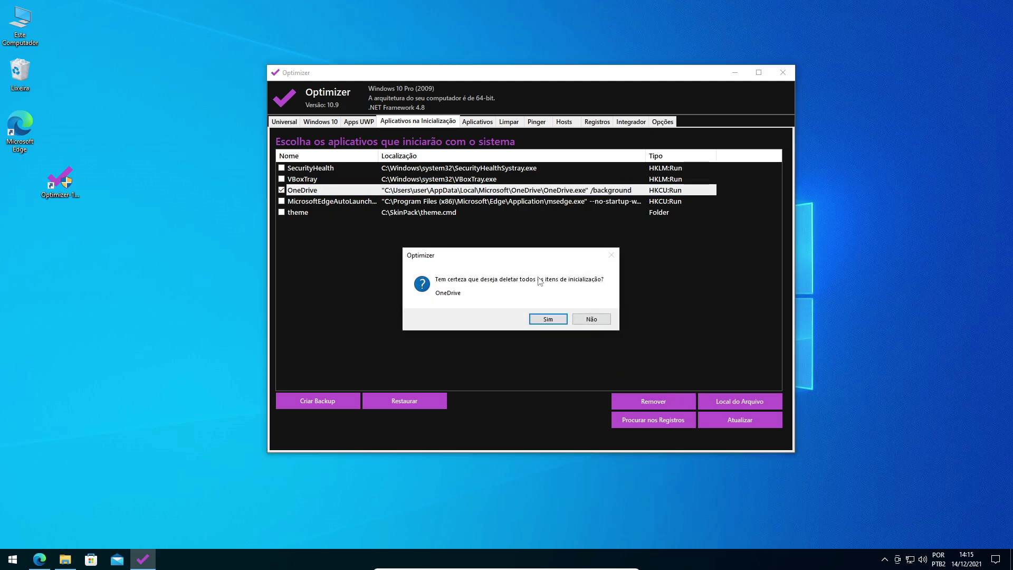
{"action": "left_click", "coordinate": [537, 319]}
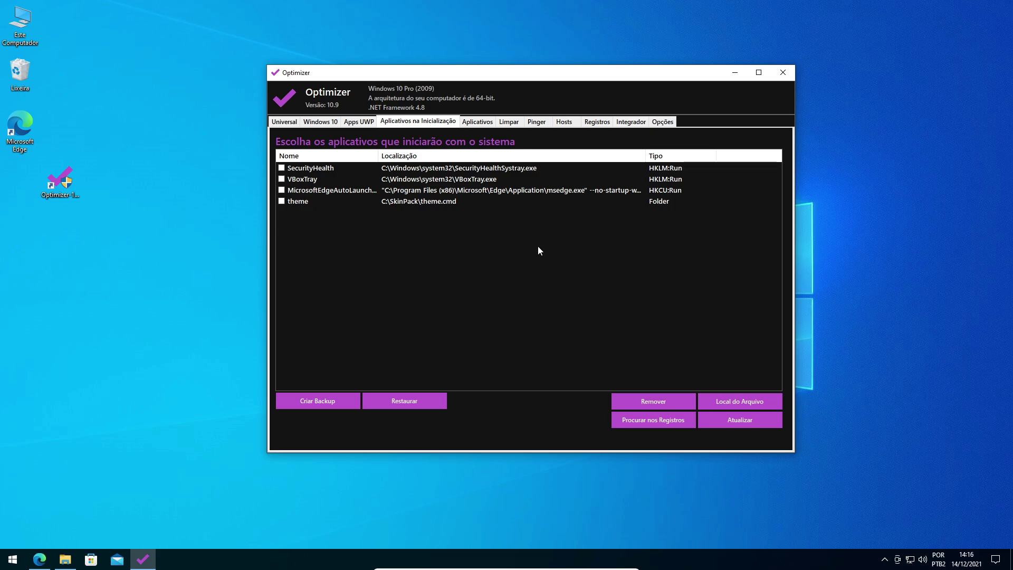
Browse the Aplicativos download catalogue to find .NET Framework 4.0.
{"action": "left_click", "coordinate": [477, 122]}
{"action": "scroll", "coordinate": [491, 288], "scroll_direction": "down", "scroll_amount": 6}
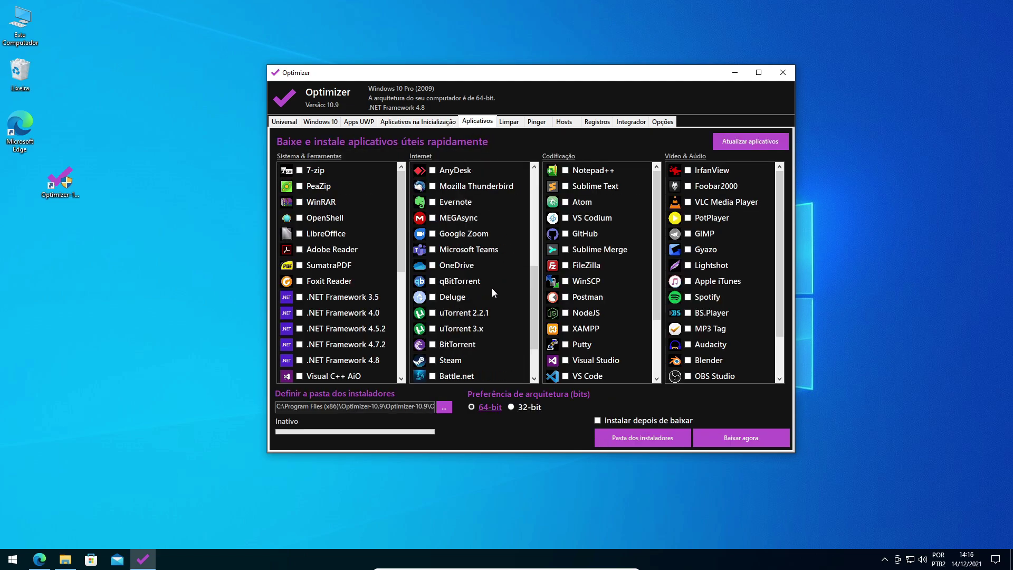
{"action": "scroll", "coordinate": [336, 289], "scroll_direction": "down", "scroll_amount": 5}
{"action": "scroll", "coordinate": [337, 287], "scroll_direction": "up", "scroll_amount": 5}
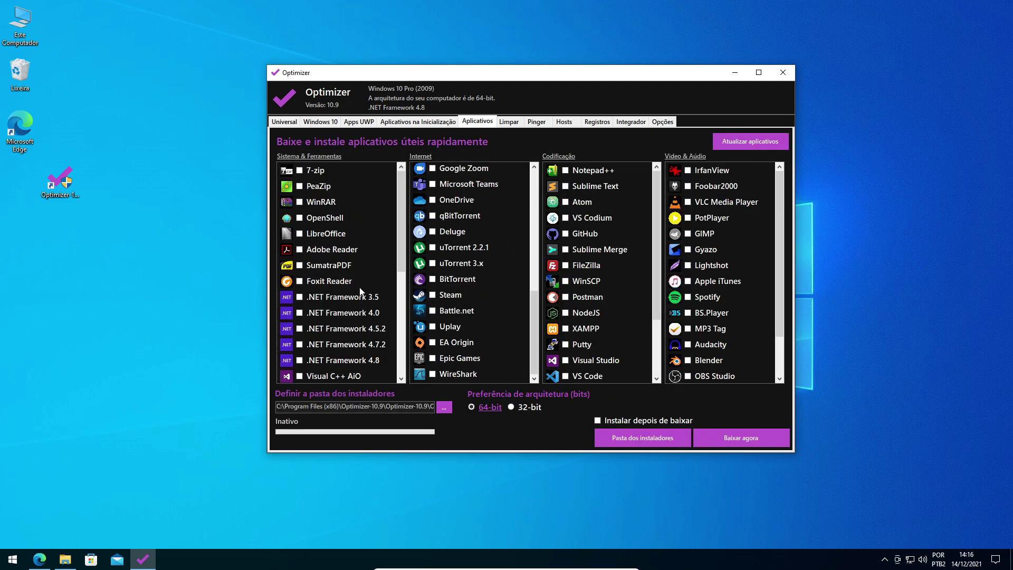
{"action": "scroll", "coordinate": [475, 275], "scroll_direction": "up", "scroll_amount": 4}
{"action": "scroll", "coordinate": [574, 265], "scroll_direction": "down", "scroll_amount": 2}
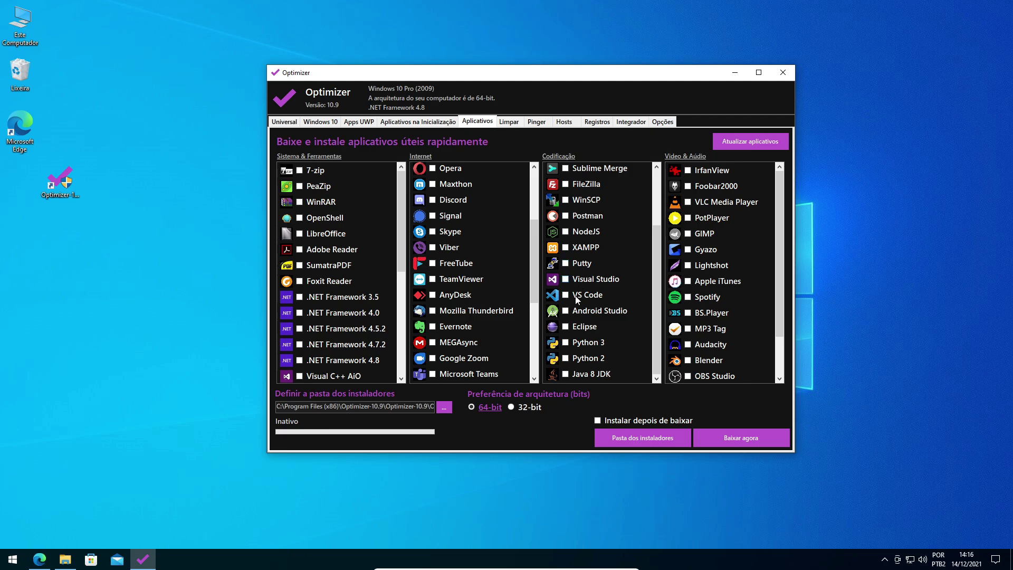
{"action": "scroll", "coordinate": [558, 295], "scroll_direction": "up", "scroll_amount": 2}
{"action": "scroll", "coordinate": [556, 291], "scroll_direction": "down", "scroll_amount": 2}
{"action": "scroll", "coordinate": [555, 289], "scroll_direction": "up", "scroll_amount": 2}
{"action": "scroll", "coordinate": [498, 277], "scroll_direction": "down", "scroll_amount": 4}
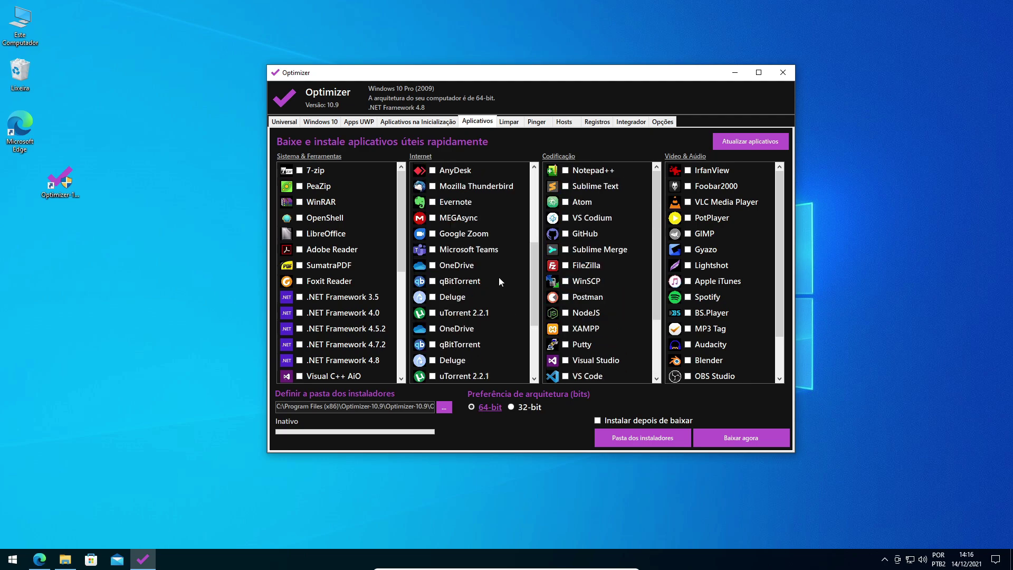
{"action": "scroll", "coordinate": [596, 274], "scroll_direction": "down", "scroll_amount": 2}
{"action": "scroll", "coordinate": [727, 269], "scroll_direction": "down", "scroll_amount": 2}
{"action": "scroll", "coordinate": [761, 210], "scroll_direction": "up", "scroll_amount": 2}
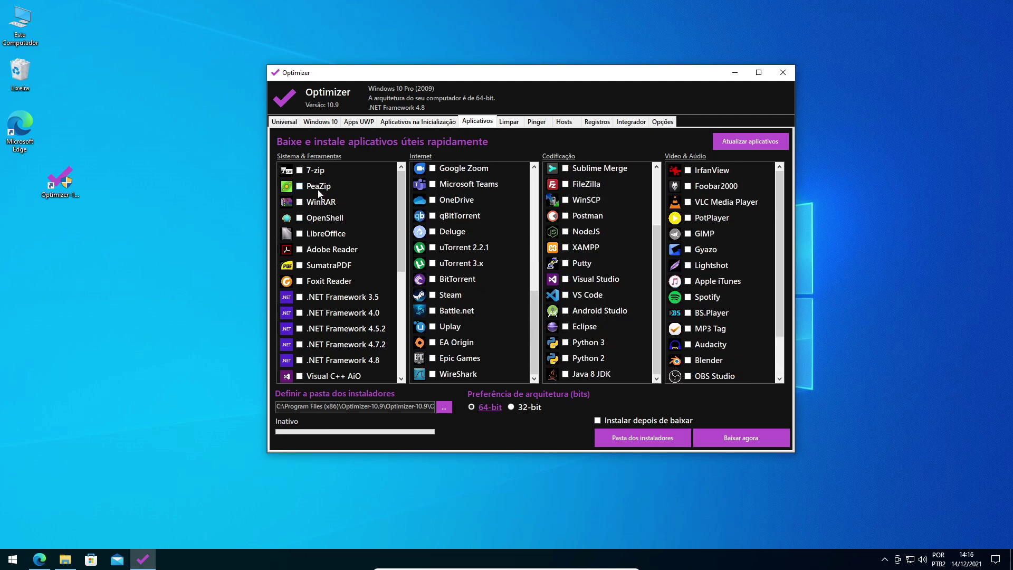
Tick .NET Framework 4.0 with Instalar depois de baixar, then switch to the Universal tab.
{"action": "left_click", "coordinate": [299, 313]}
{"action": "left_click", "coordinate": [599, 420]}
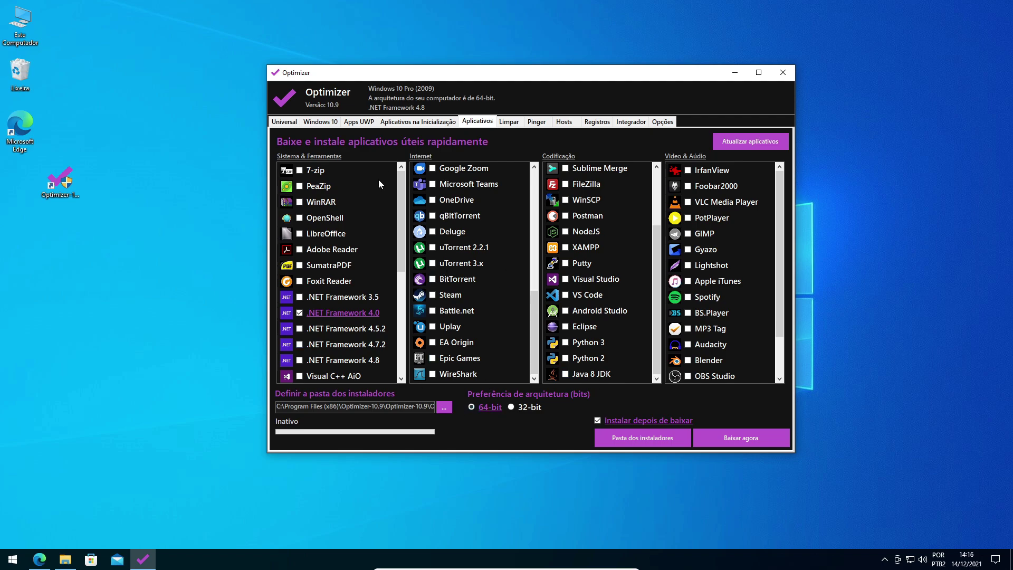
{"action": "left_click", "coordinate": [285, 122]}
{"action": "left_click_drag", "start_coordinate": [364, 77], "coordinate": [357, 76]}
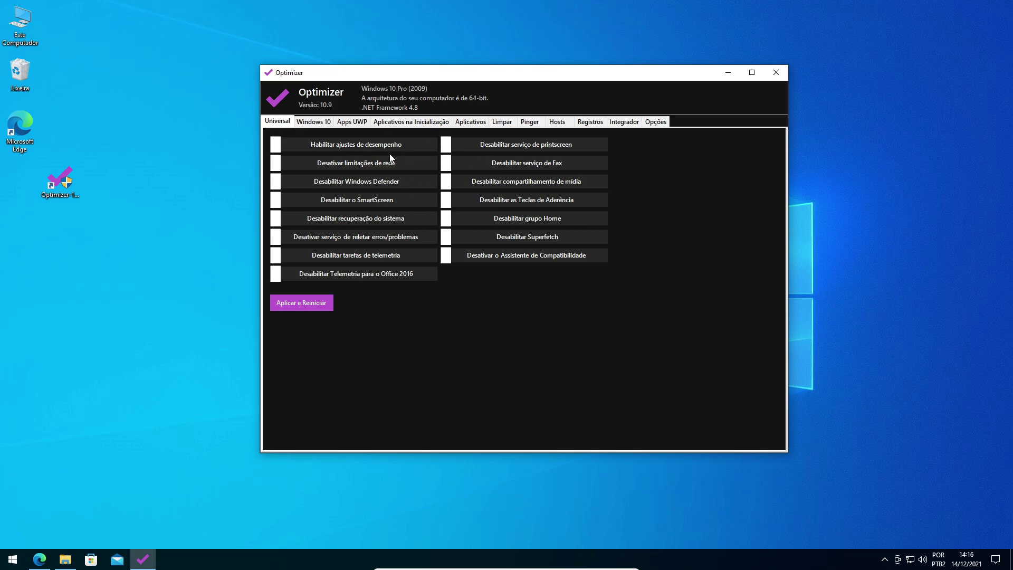
Switch on Habilitar ajustes de desempenho, Desativar limitações de rede and Desabilitar o SmartScreen.
{"action": "left_click", "coordinate": [375, 145]}
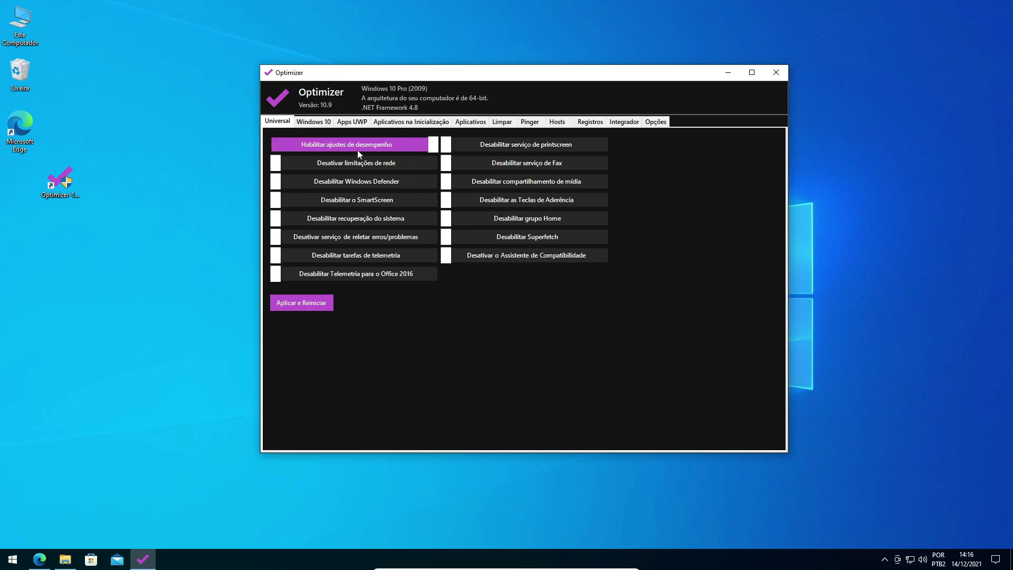
{"action": "mouse_move", "coordinate": [375, 159]}
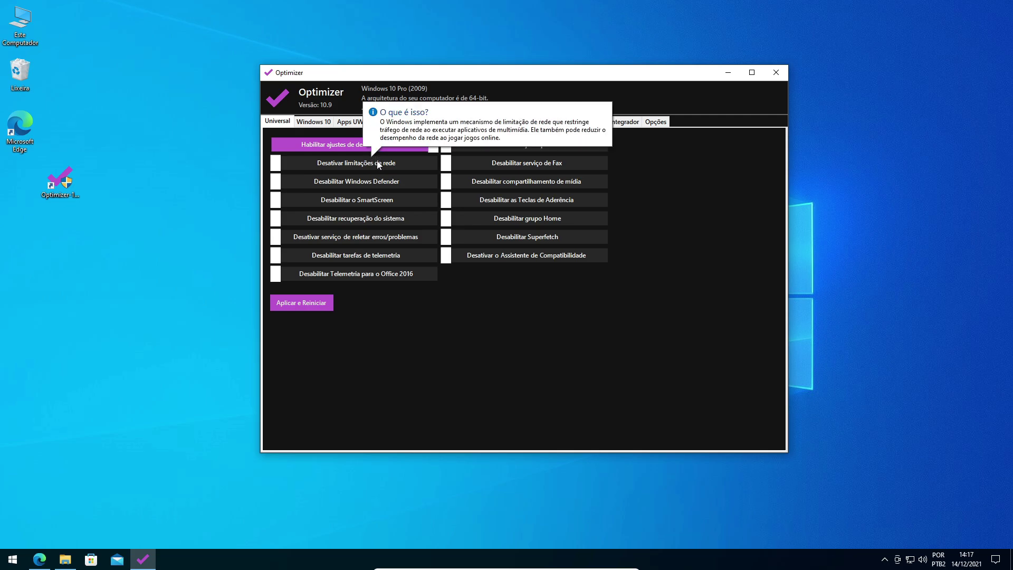
{"action": "left_click_drag", "start_coordinate": [322, 78], "coordinate": [402, 72]}
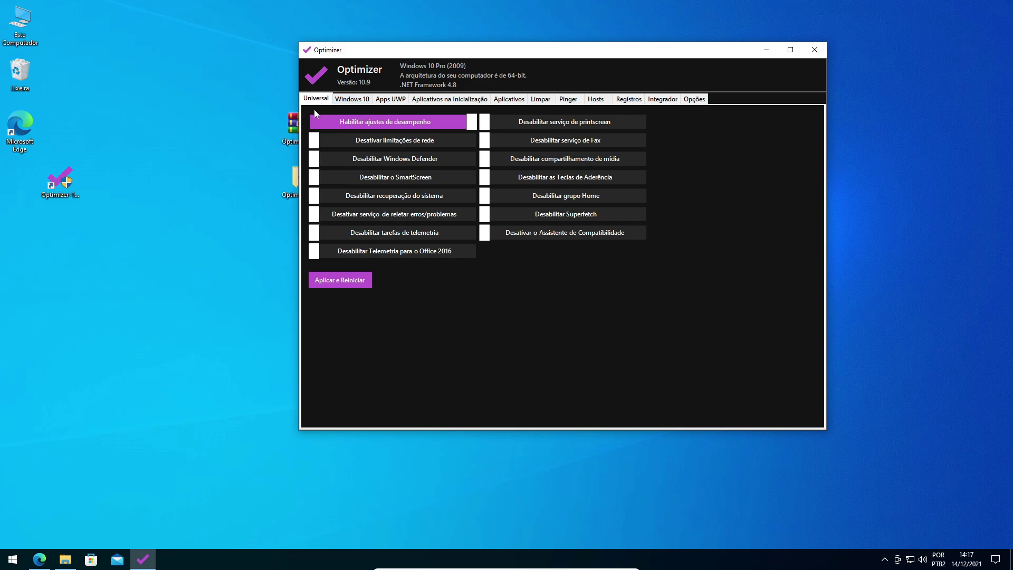
{"action": "left_click", "coordinate": [401, 141]}
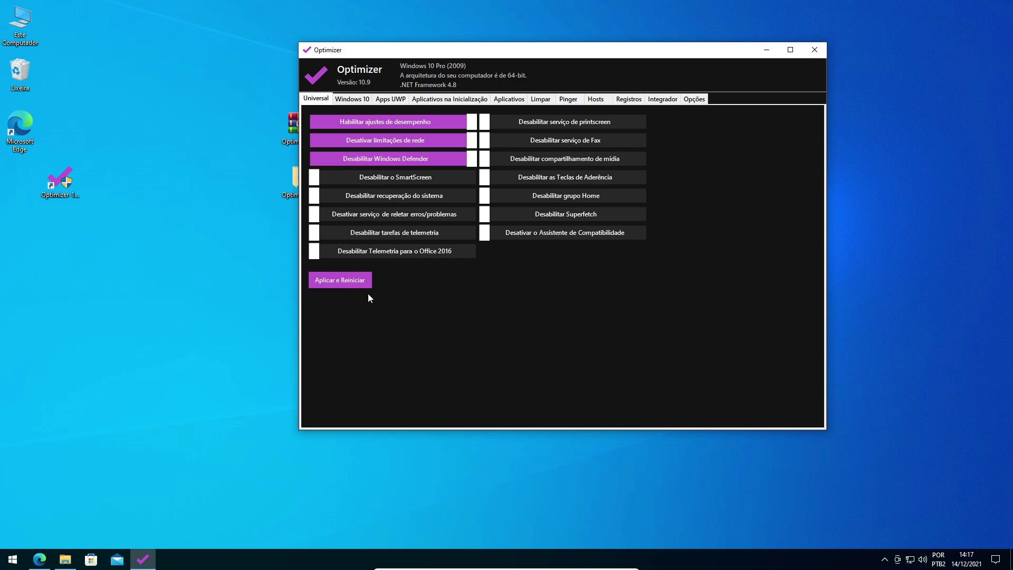
{"action": "left_click", "coordinate": [379, 180]}
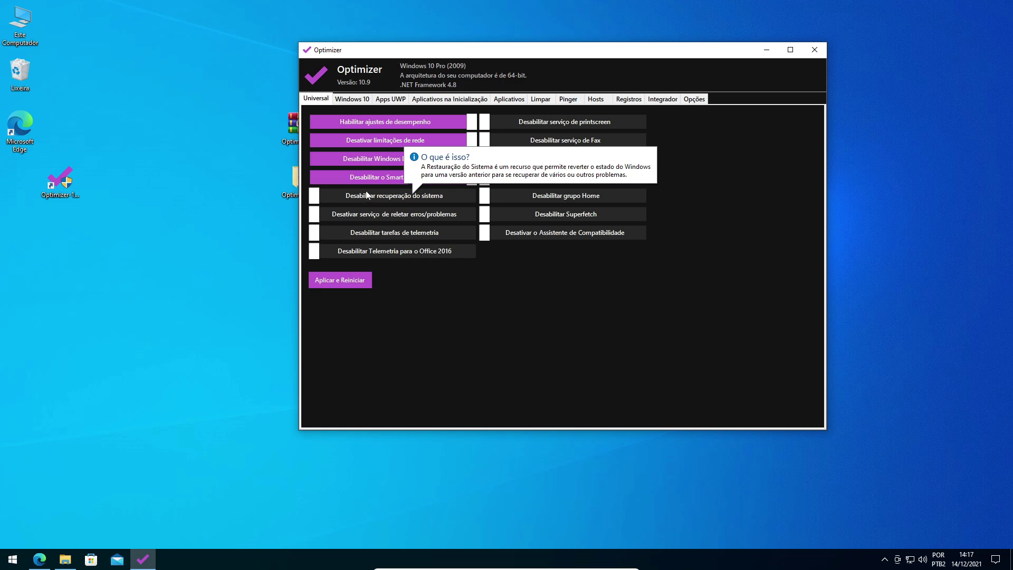
Turn on the system restore, Office 2016 telemetry and Fax tweaks, leaving printscreen off.
{"action": "left_click", "coordinate": [385, 195]}
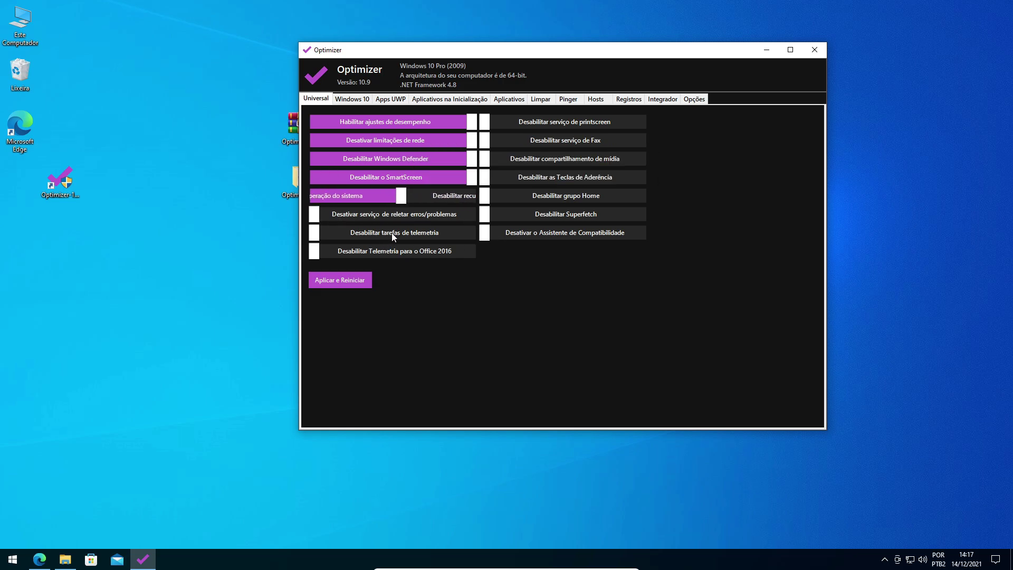
{"action": "left_click", "coordinate": [377, 251]}
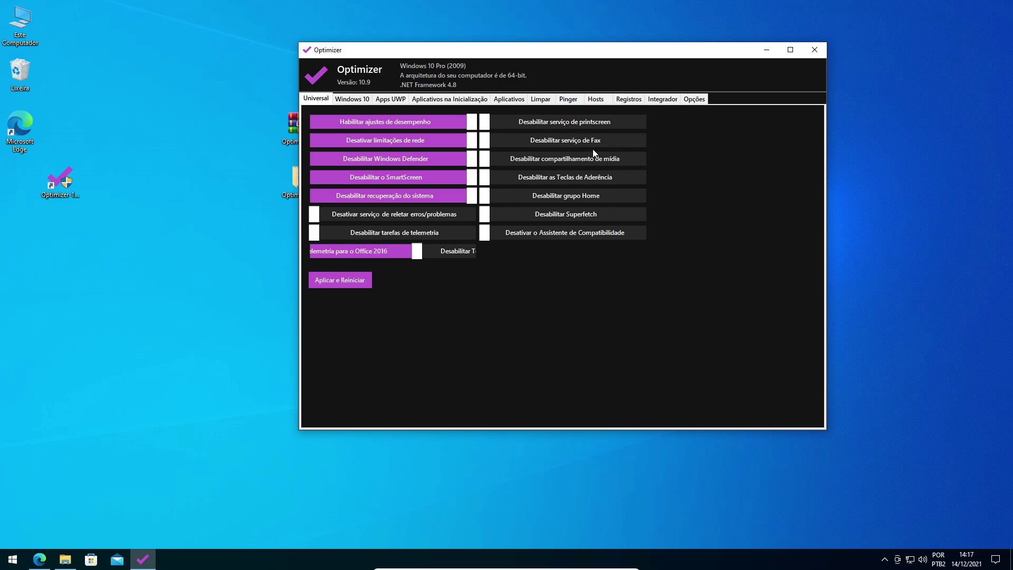
{"action": "left_click", "coordinate": [549, 124]}
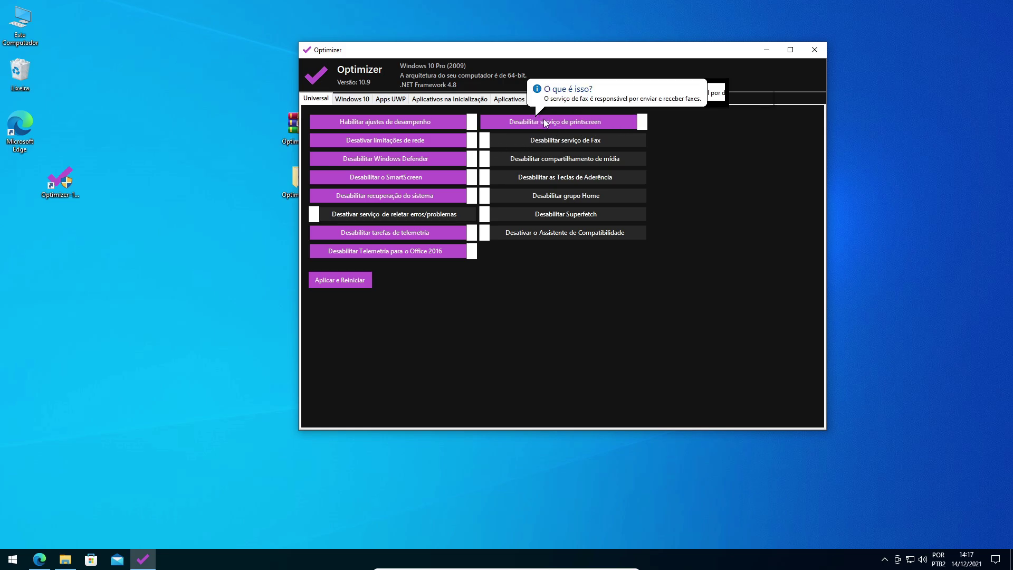
{"action": "left_click", "coordinate": [589, 125]}
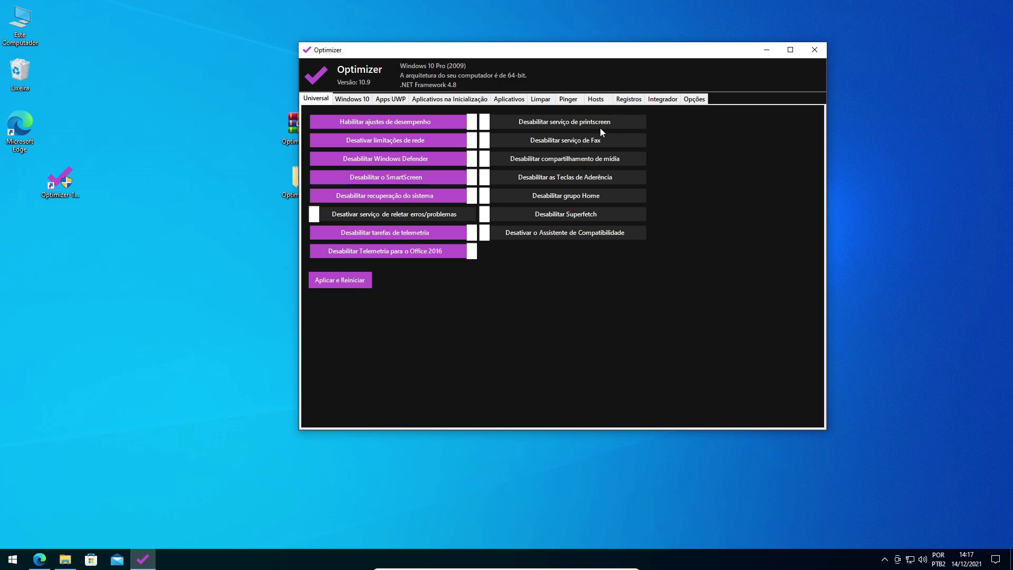
{"action": "left_click", "coordinate": [573, 141]}
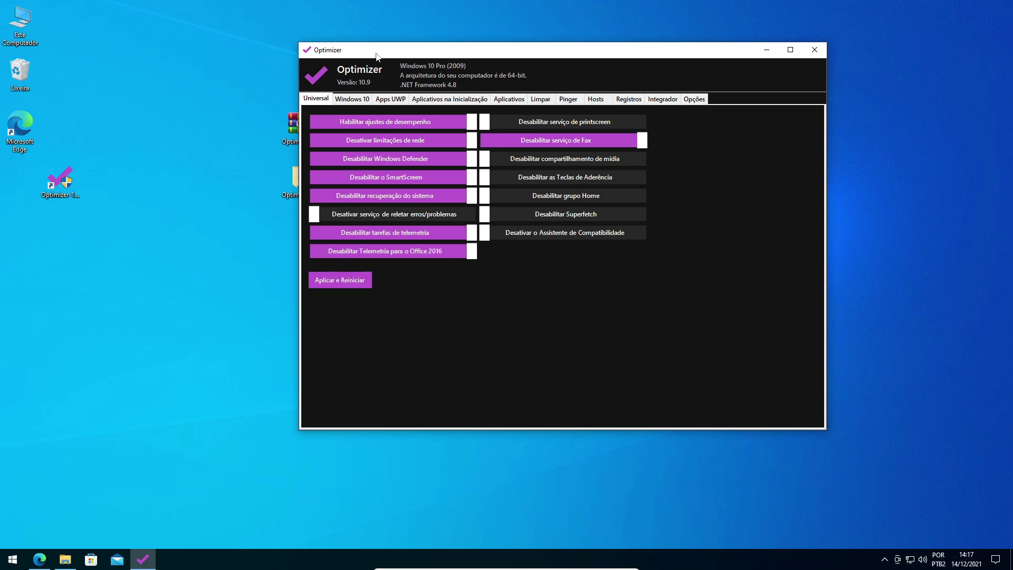
Switch Optimizer to the Windows 10 tweaks tab.
{"action": "left_click_drag", "start_coordinate": [375, 51], "coordinate": [442, 34]}
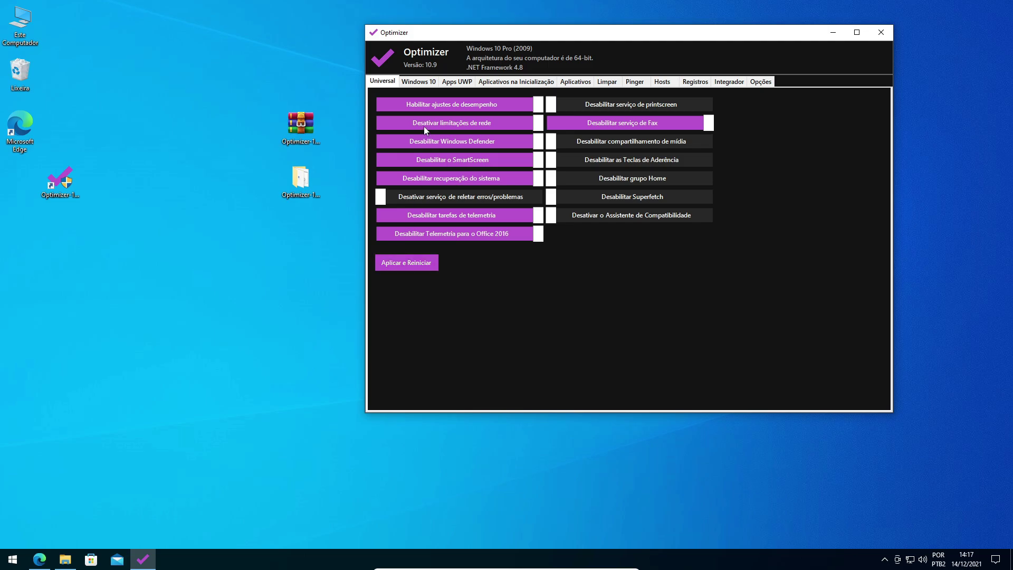
{"action": "left_click", "coordinate": [426, 86]}
{"action": "left_click_drag", "start_coordinate": [418, 56], "coordinate": [353, 43]}
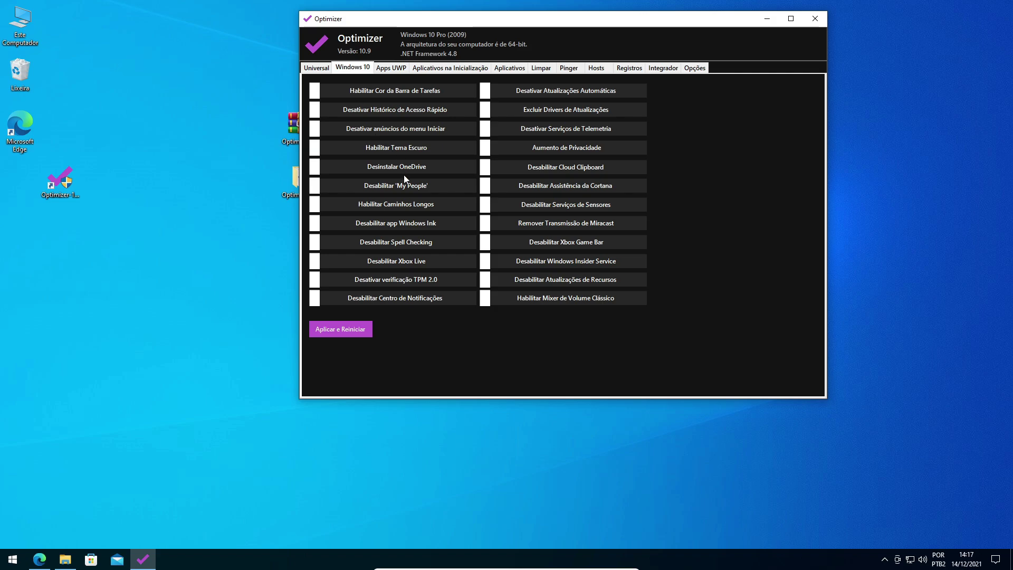
Toggle on the Start menu ads, OneDrive, My People, TPM 2.0, telemetry and Cortana tweaks.
{"action": "left_click", "coordinate": [410, 130]}
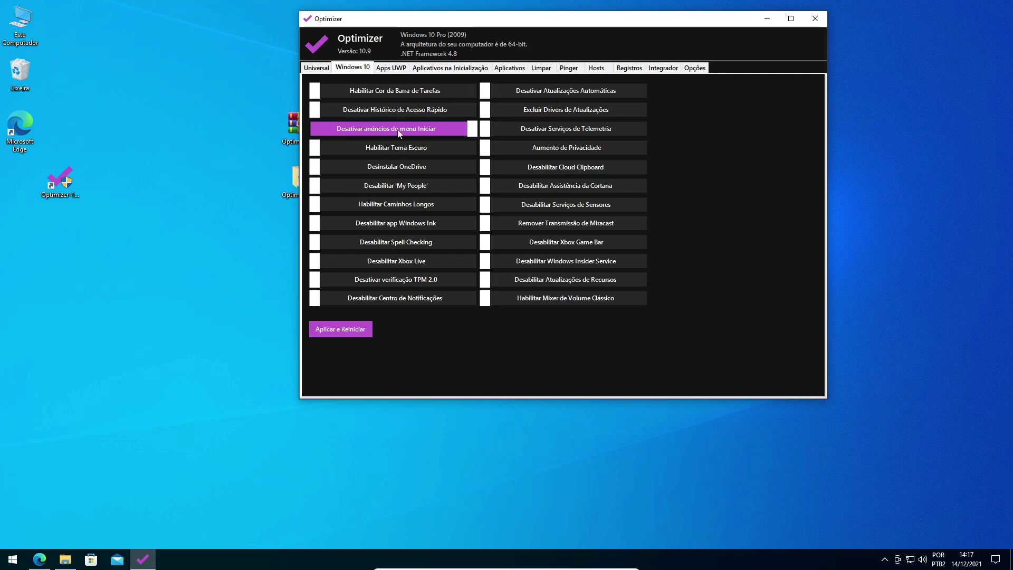
{"action": "left_click", "coordinate": [391, 171]}
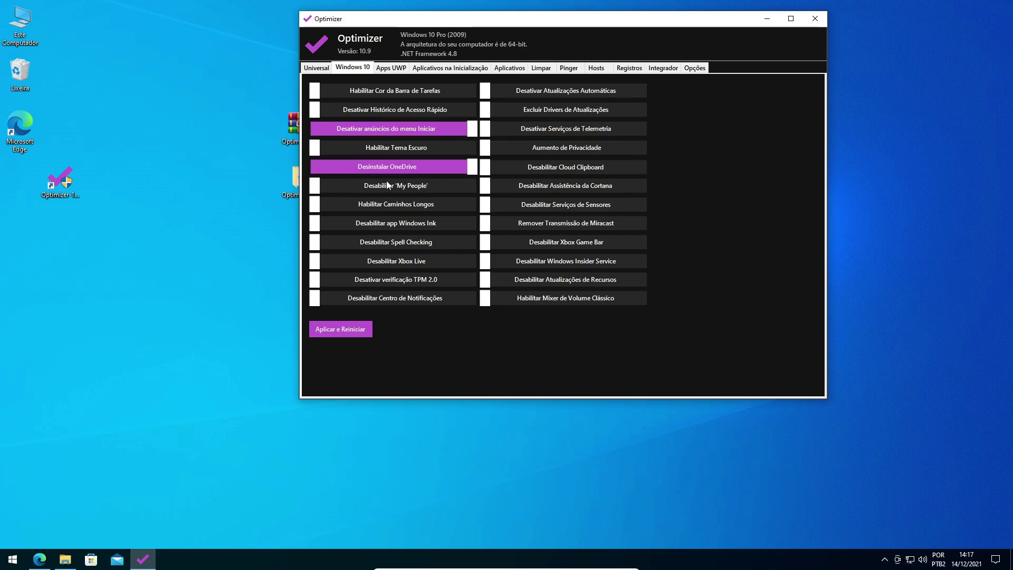
{"action": "left_click", "coordinate": [389, 186]}
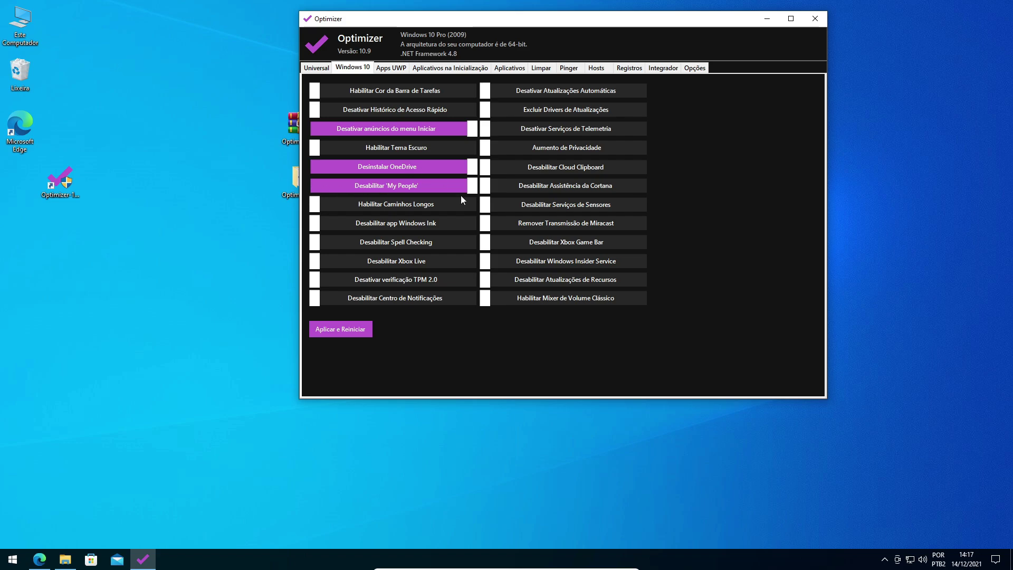
{"action": "left_click", "coordinate": [401, 281]}
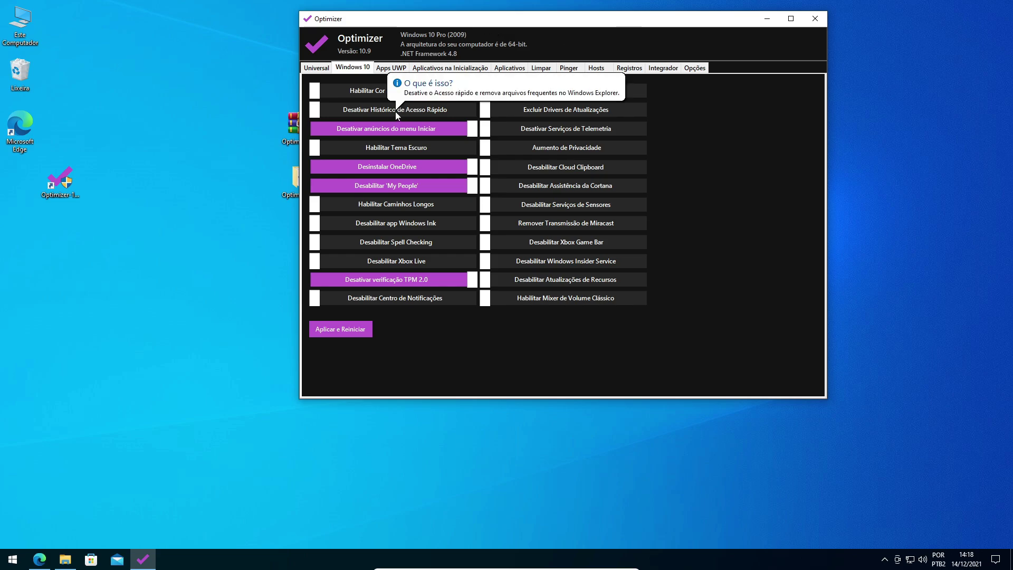
{"action": "mouse_move", "coordinate": [545, 131]}
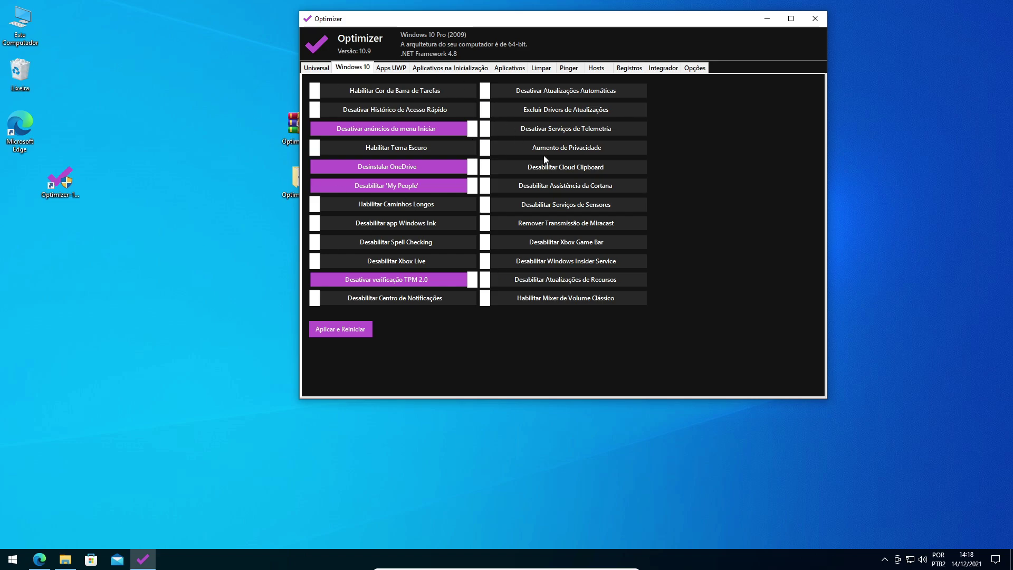
{"action": "left_click", "coordinate": [548, 130]}
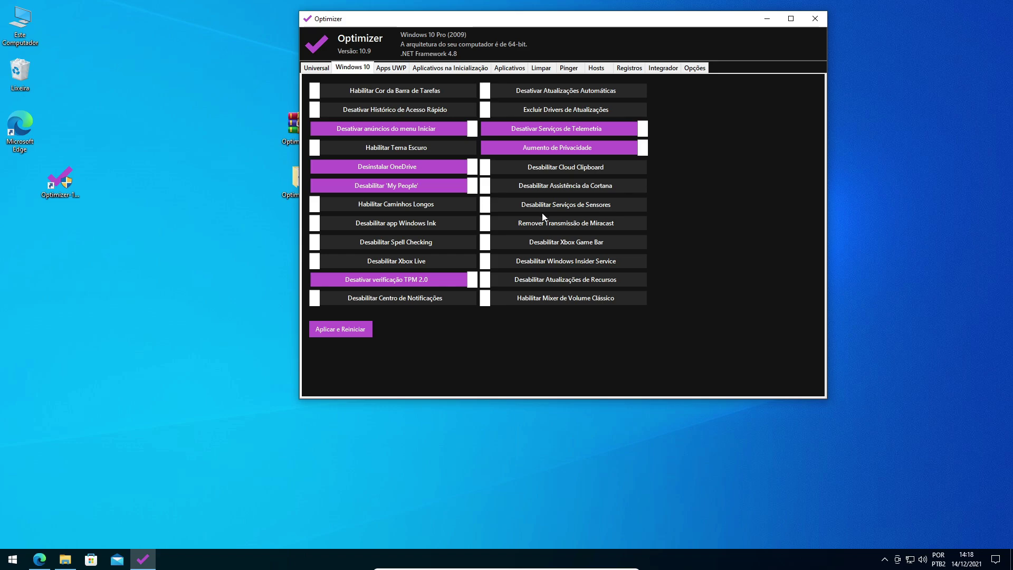
{"action": "left_click", "coordinate": [549, 186]}
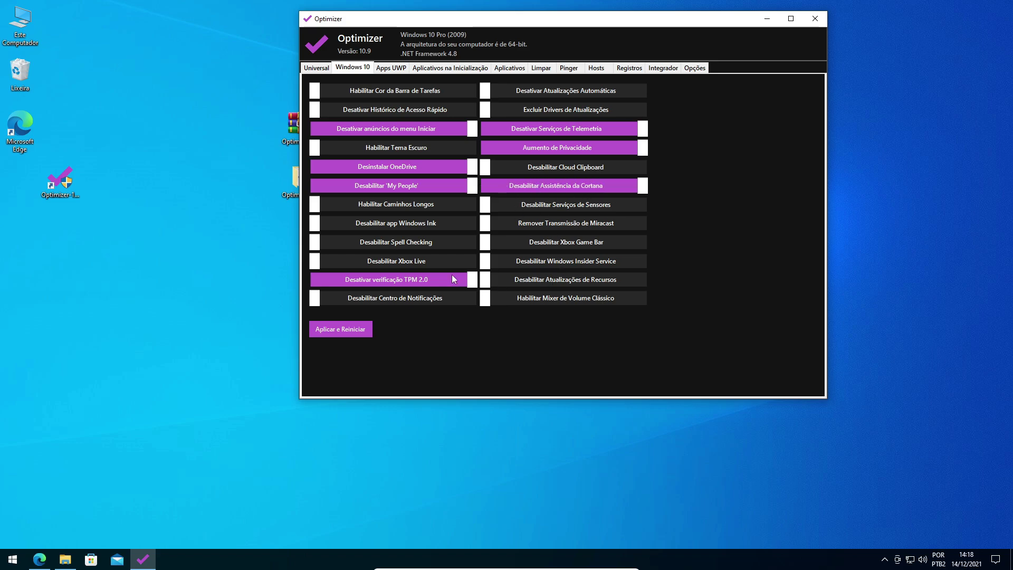
{"action": "left_click", "coordinate": [327, 71]}
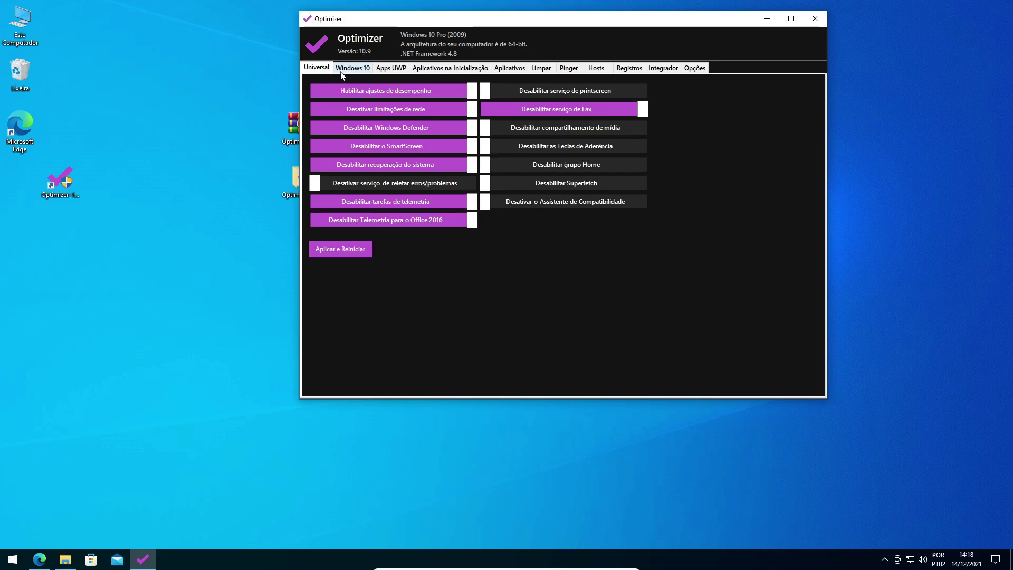
{"action": "left_click", "coordinate": [349, 70]}
{"action": "left_click", "coordinate": [322, 70]}
{"action": "left_click", "coordinate": [348, 69]}
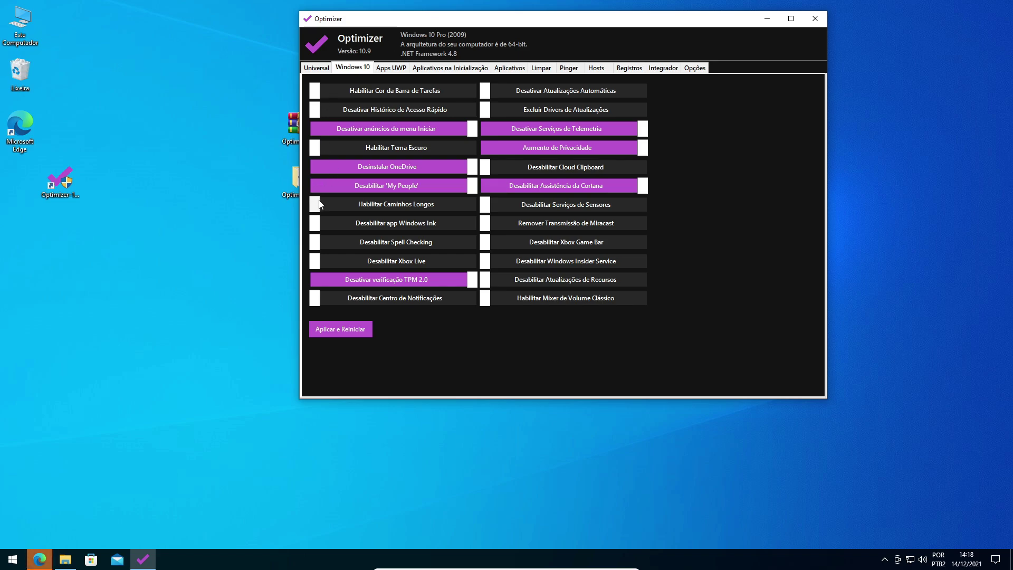
{"action": "key", "text": "ctrl+Tab"}
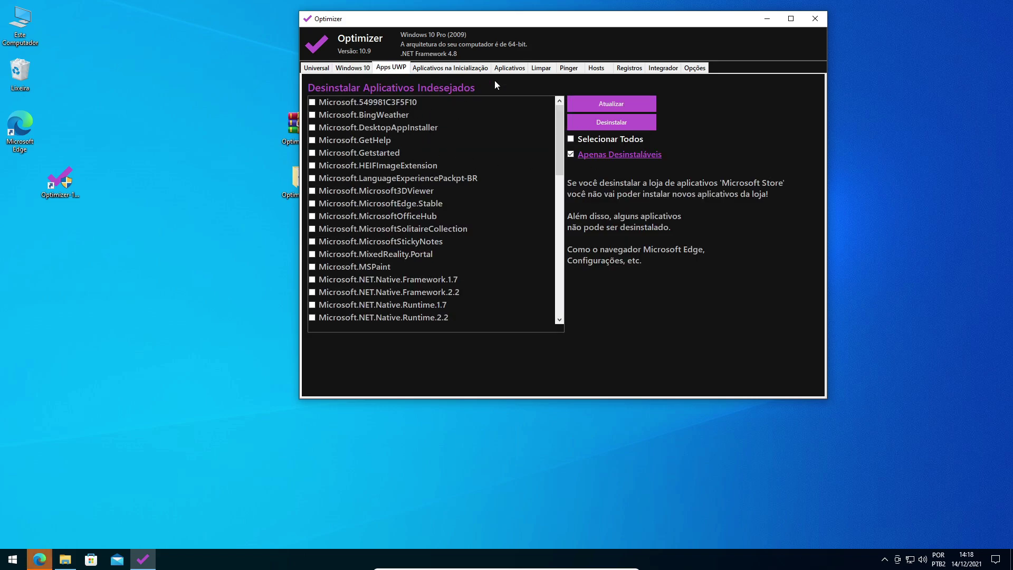
{"action": "left_click", "coordinate": [452, 69]}
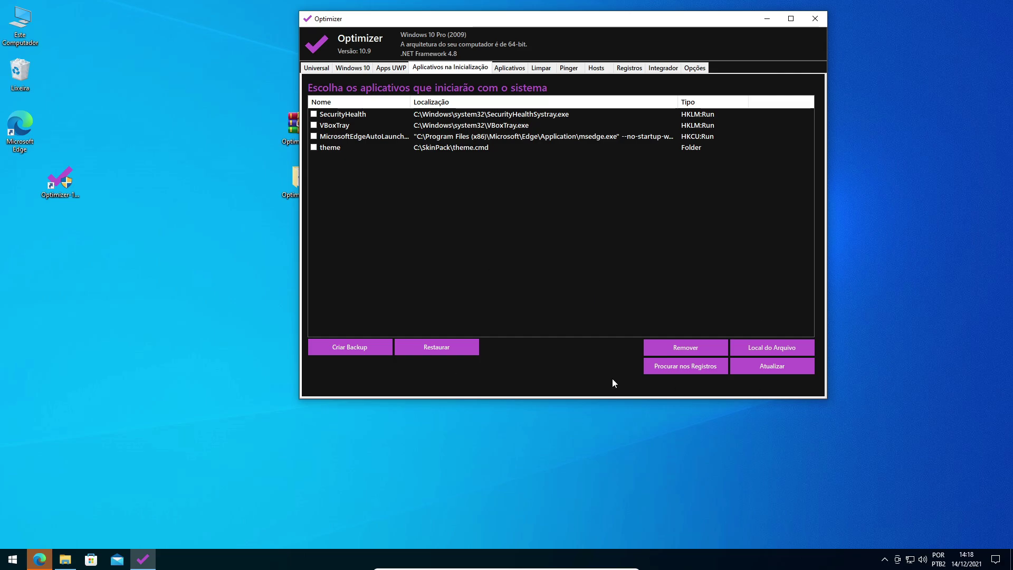
{"action": "left_click", "coordinate": [522, 69]}
{"action": "left_click", "coordinate": [547, 68]}
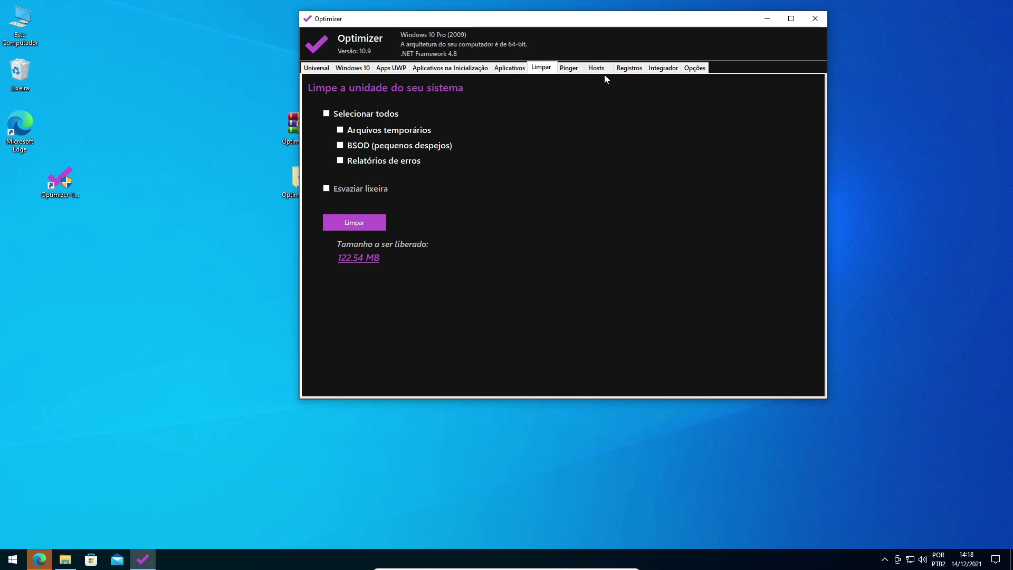
{"action": "left_click", "coordinate": [571, 71]}
{"action": "left_click", "coordinate": [352, 68]}
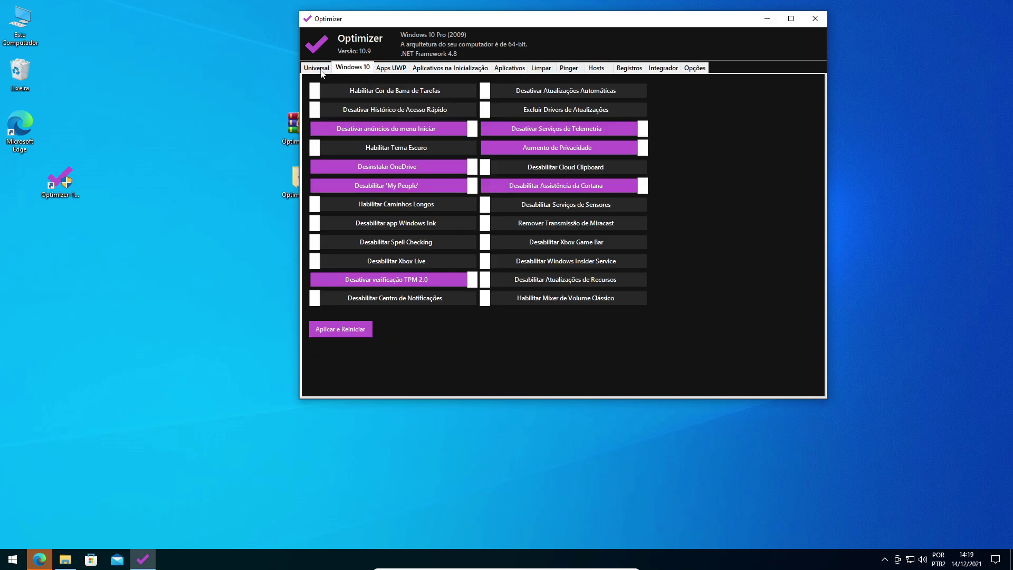
{"action": "left_click", "coordinate": [317, 68]}
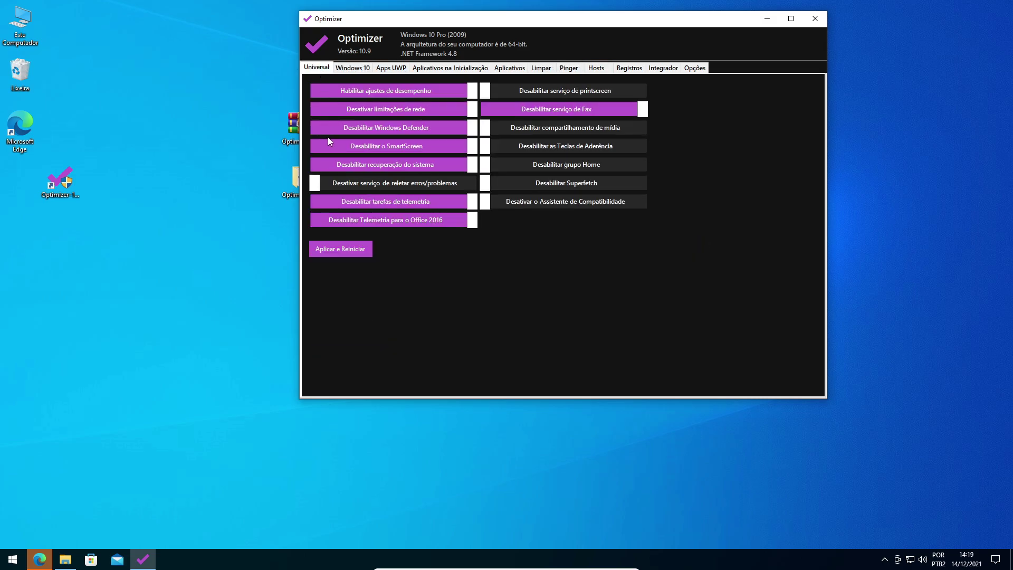
{"action": "mouse_move", "coordinate": [332, 134]}
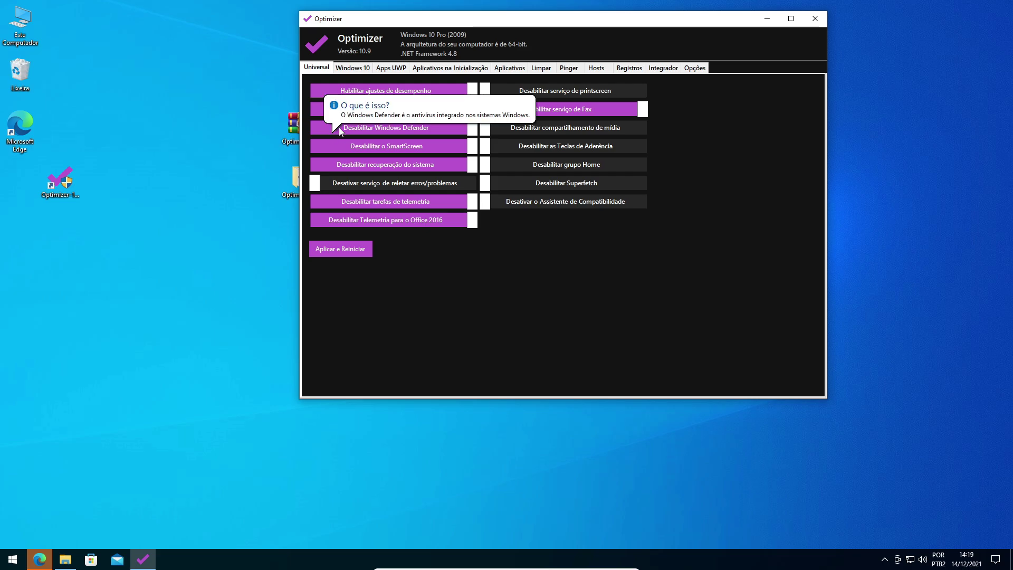